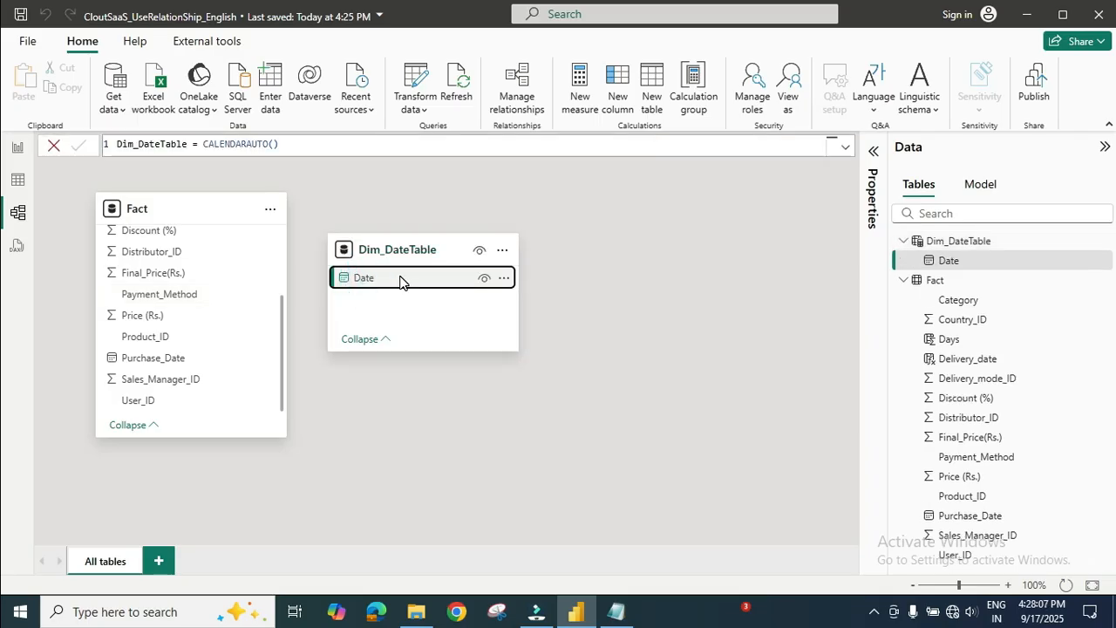
Relate Dim_DateTable's Date column one-to-many to Fact's Purchase_Date as the active relationship and to Delivery_date as an inactive one.
left_click_drag(400, 279, 220, 365)
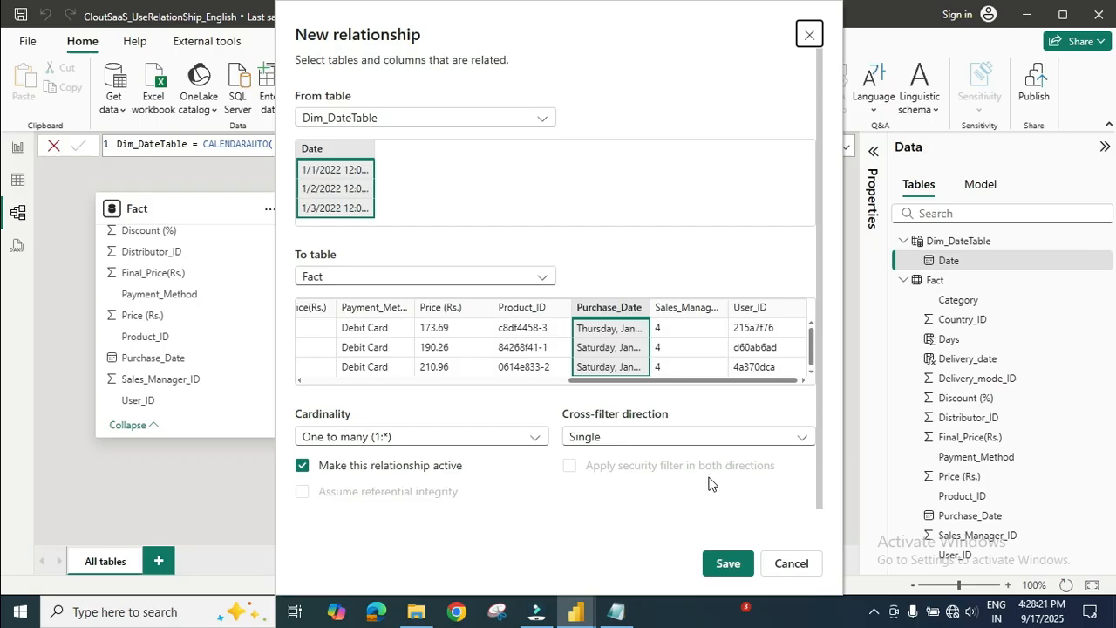
left_click(728, 565)
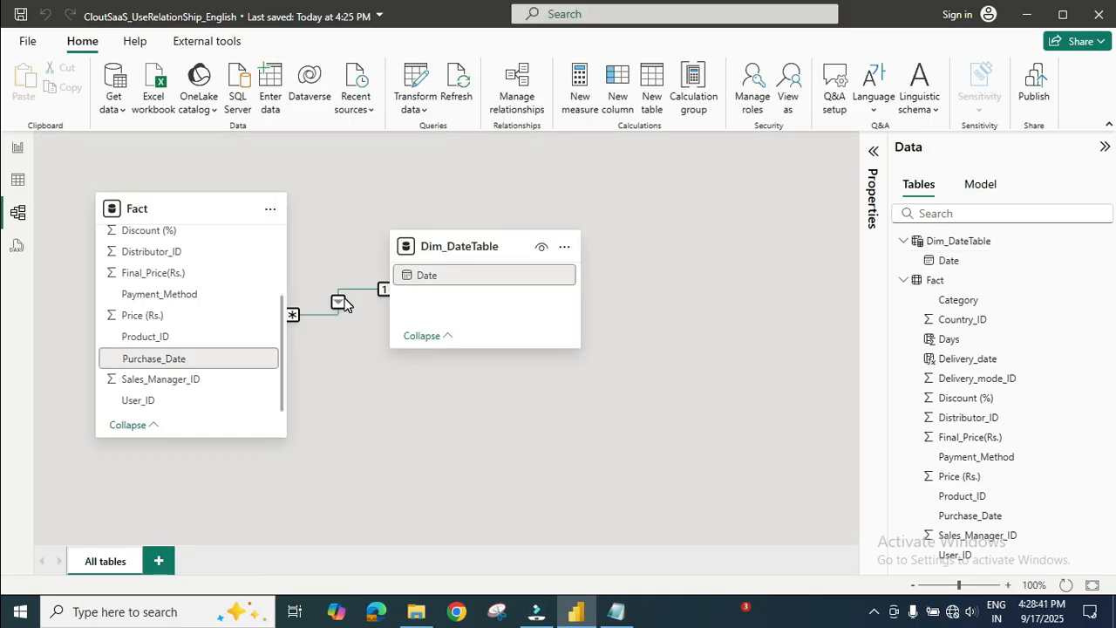
scroll(247, 298, "up", 2)
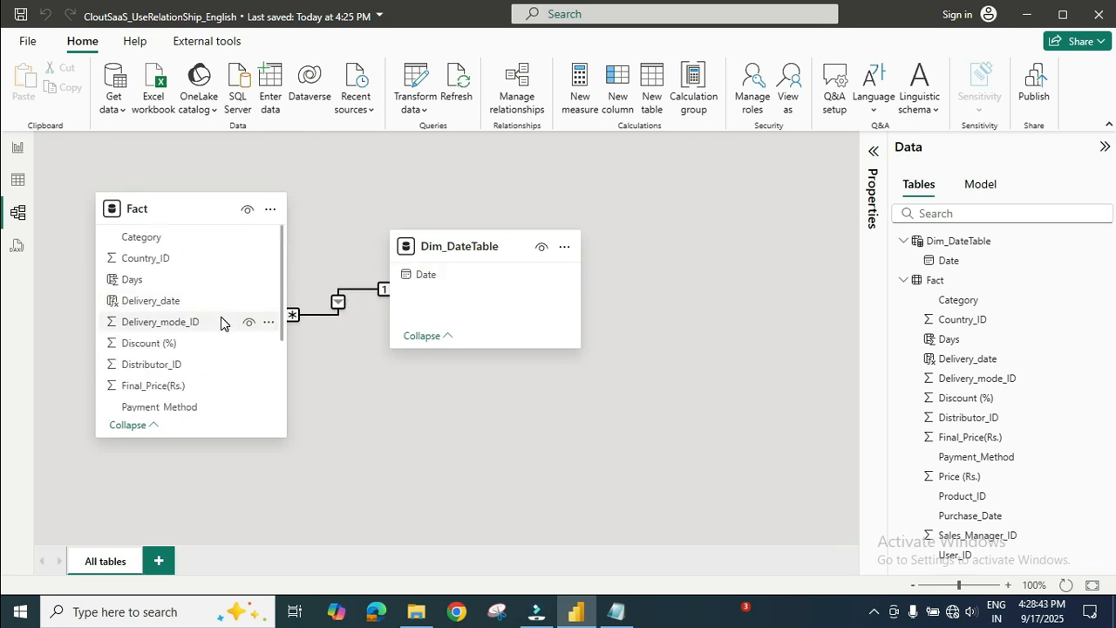
left_click(448, 276)
left_click_drag(449, 275, 231, 299)
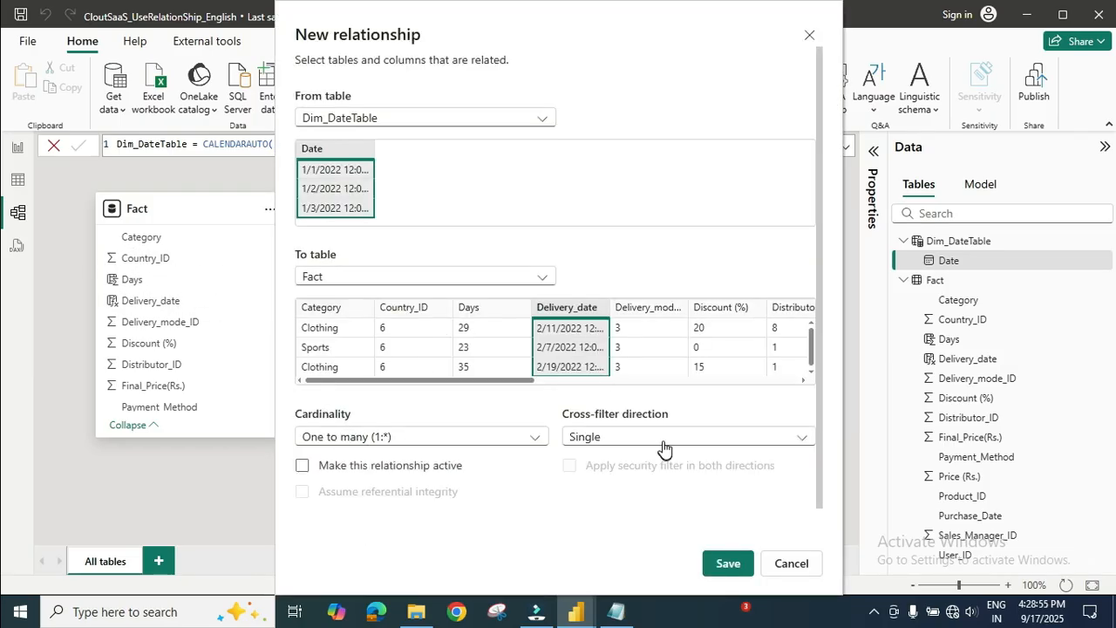
left_click(728, 565)
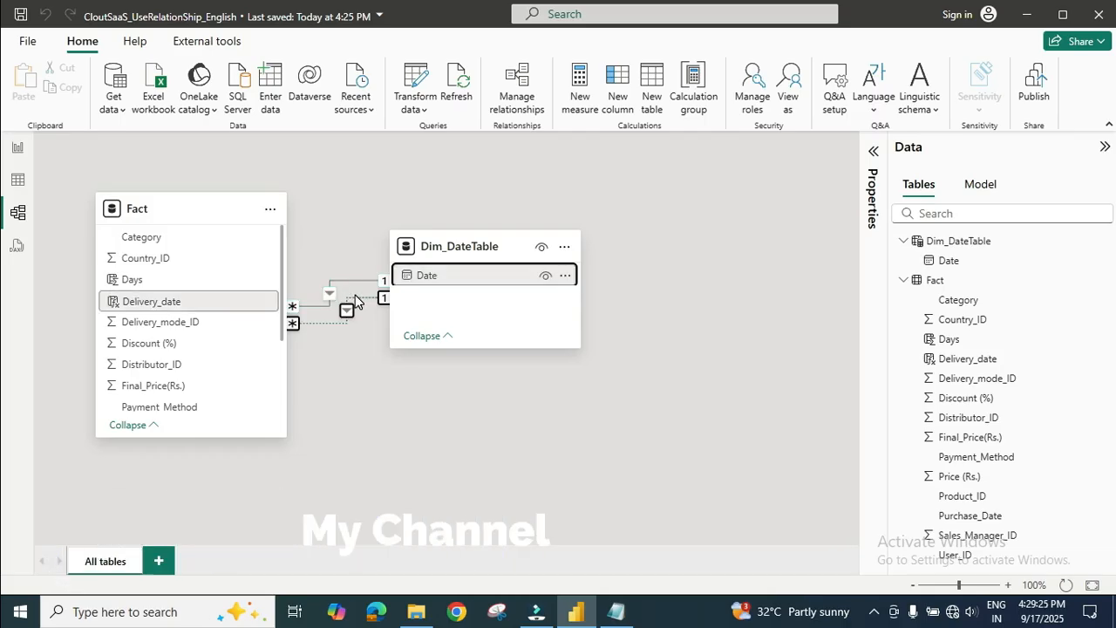
Examine the two relationships between Fact and Dim_DateTable in the model diagram and check their status in the relationship list.
scroll(355, 295, "up", 5)
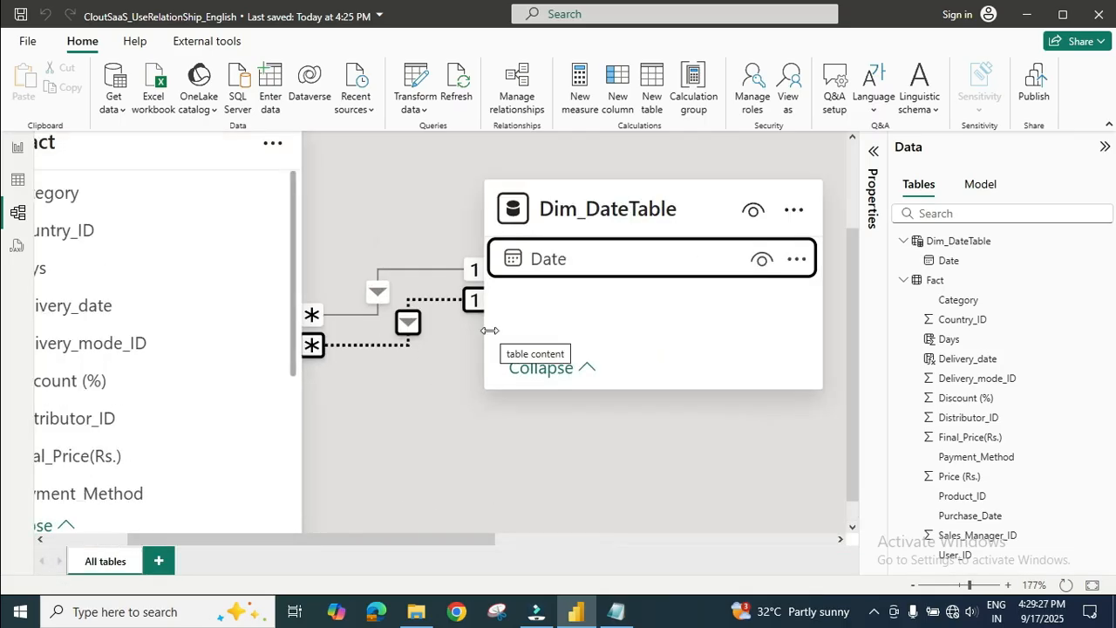
left_click(428, 271)
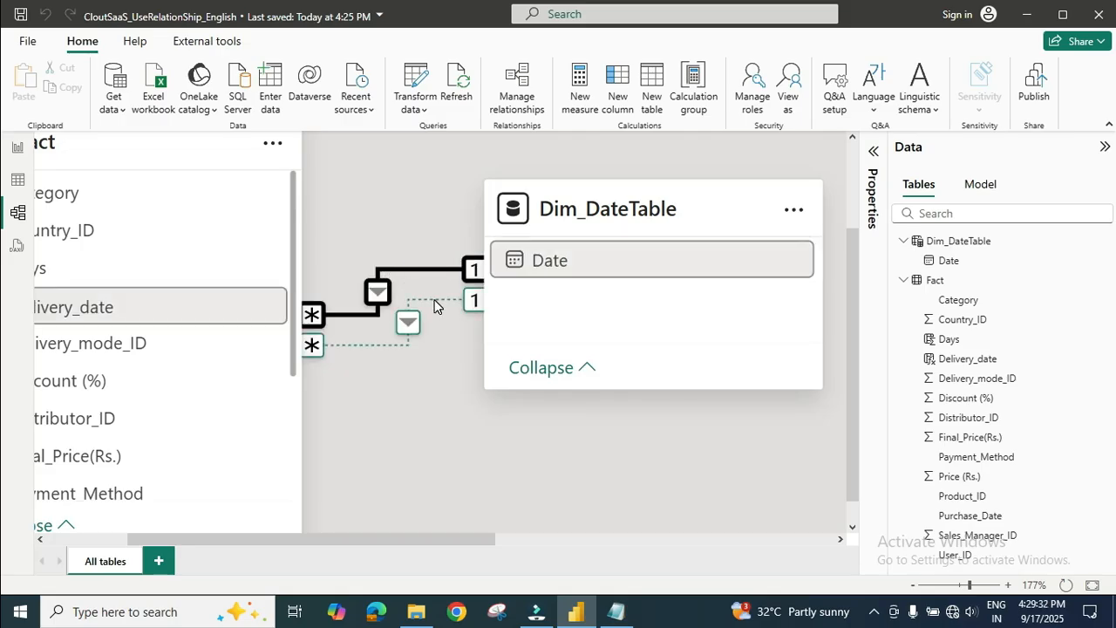
left_click(436, 302)
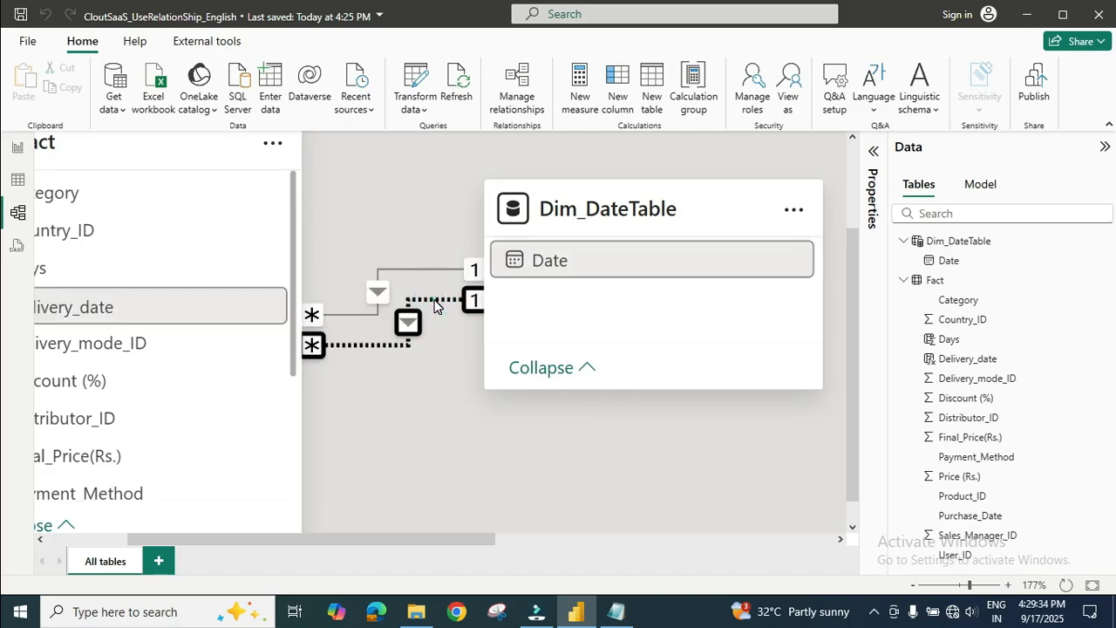
scroll(435, 302, "down", 5)
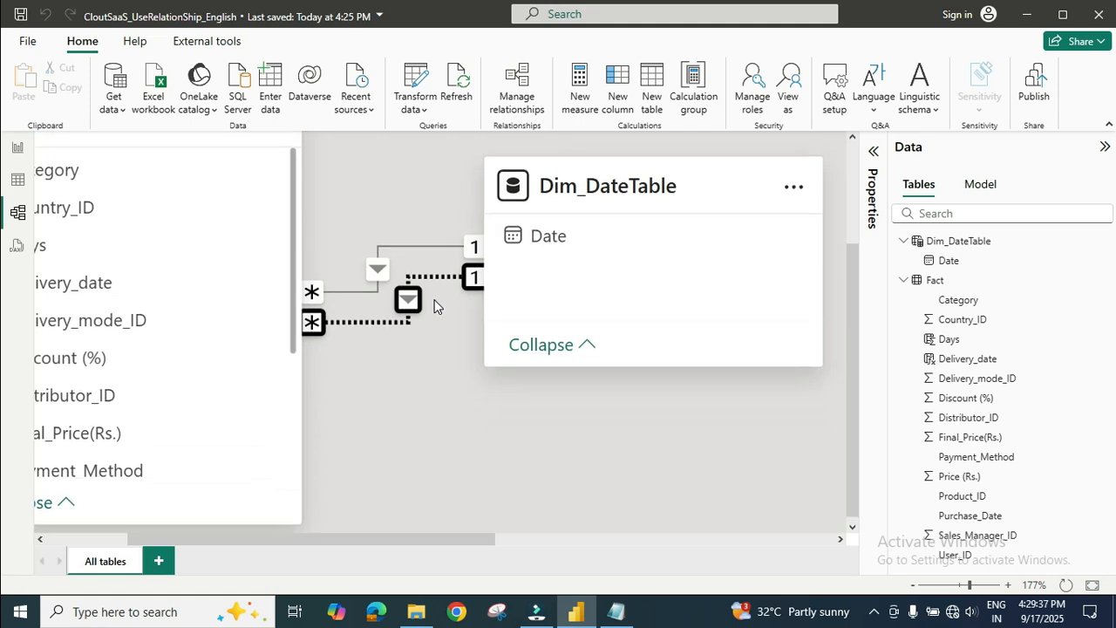
left_click(523, 114)
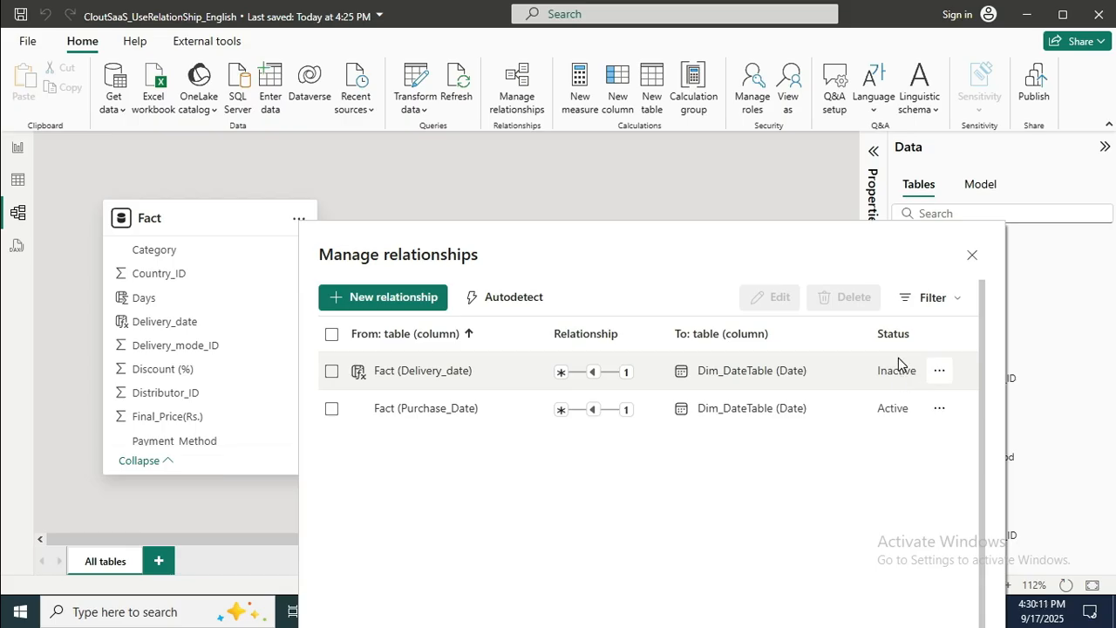
left_click(972, 254)
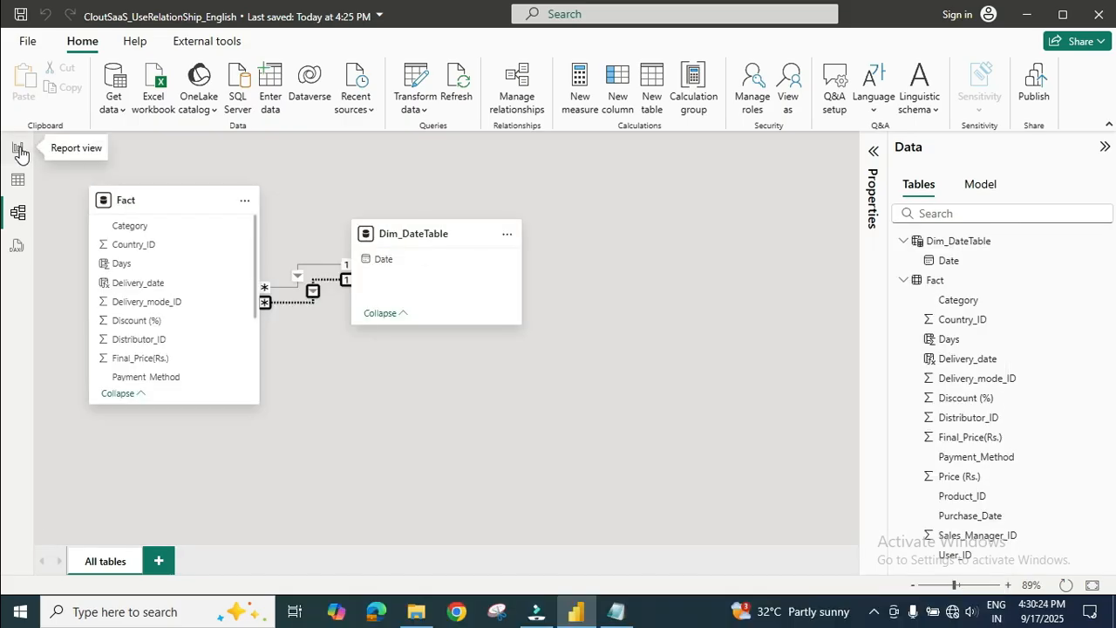
Add a slicer to the Line Chart report page and size it as a tall box along the page's right edge.
left_click(19, 150)
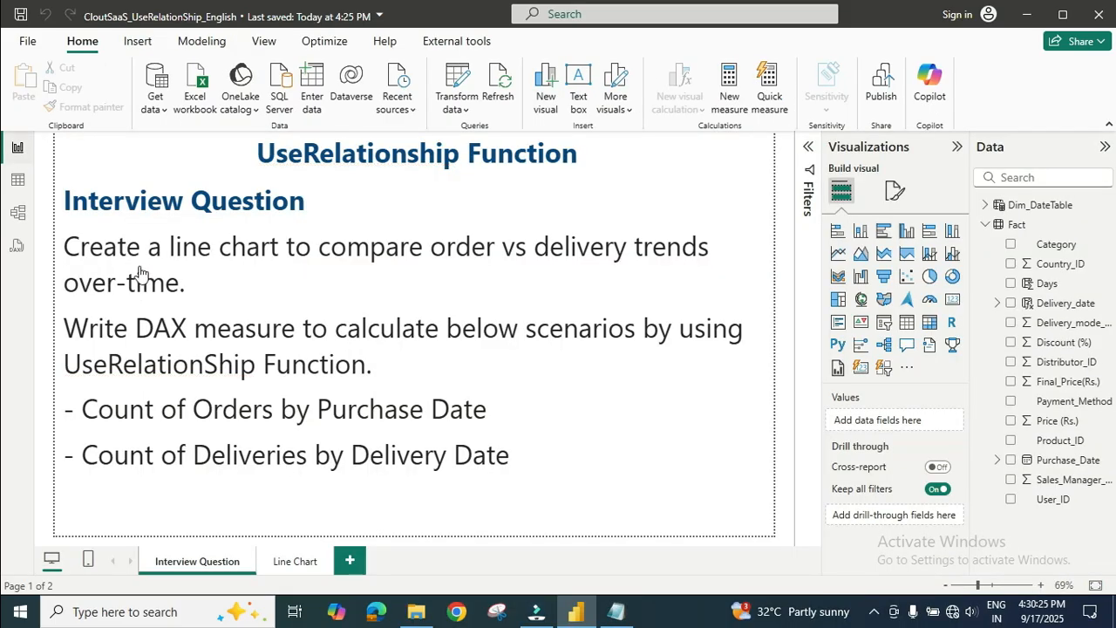
left_click(295, 561)
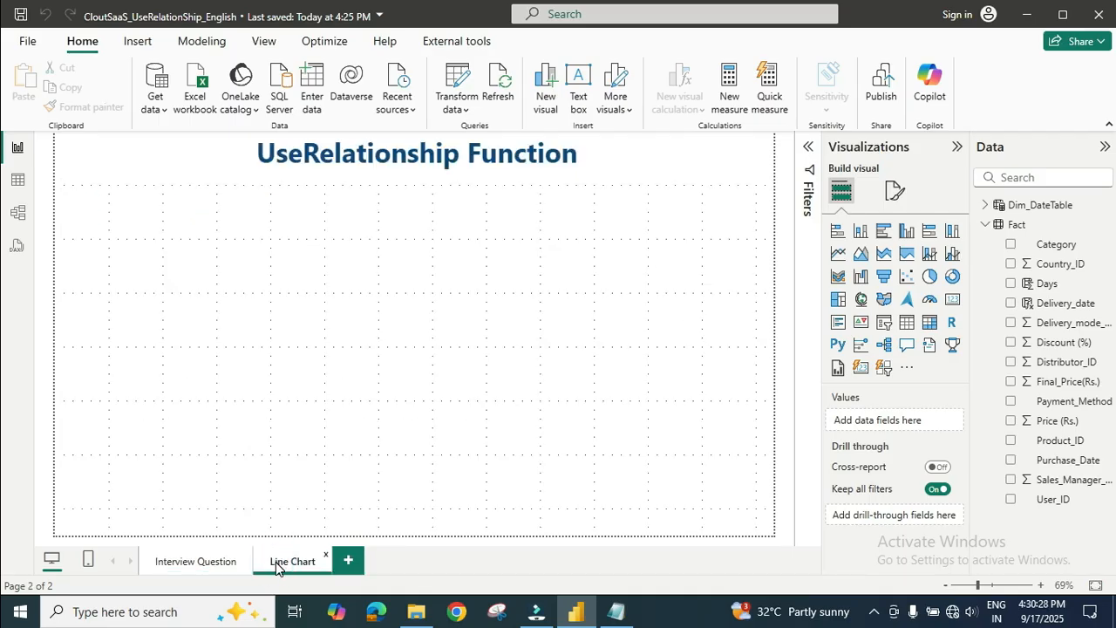
left_click(889, 320)
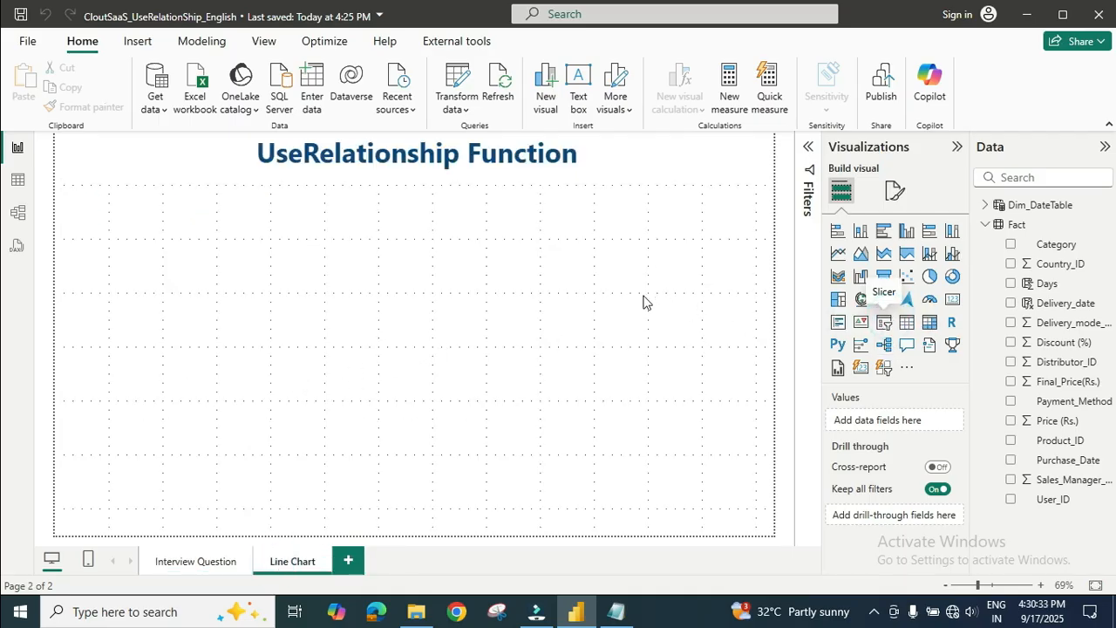
left_click_drag(66, 276, 633, 285)
left_click_drag(702, 314, 703, 524)
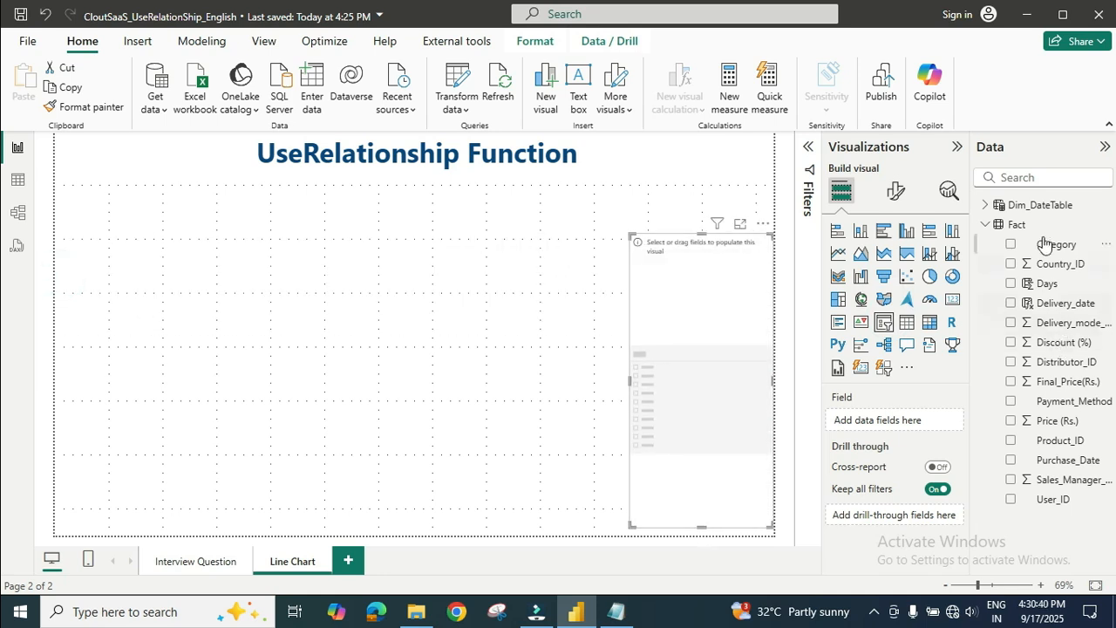
Fill the slicer with the Date column of Dim_DateTable and set its style to Vertical list.
left_click(984, 206)
left_click(1010, 224)
left_click(896, 187)
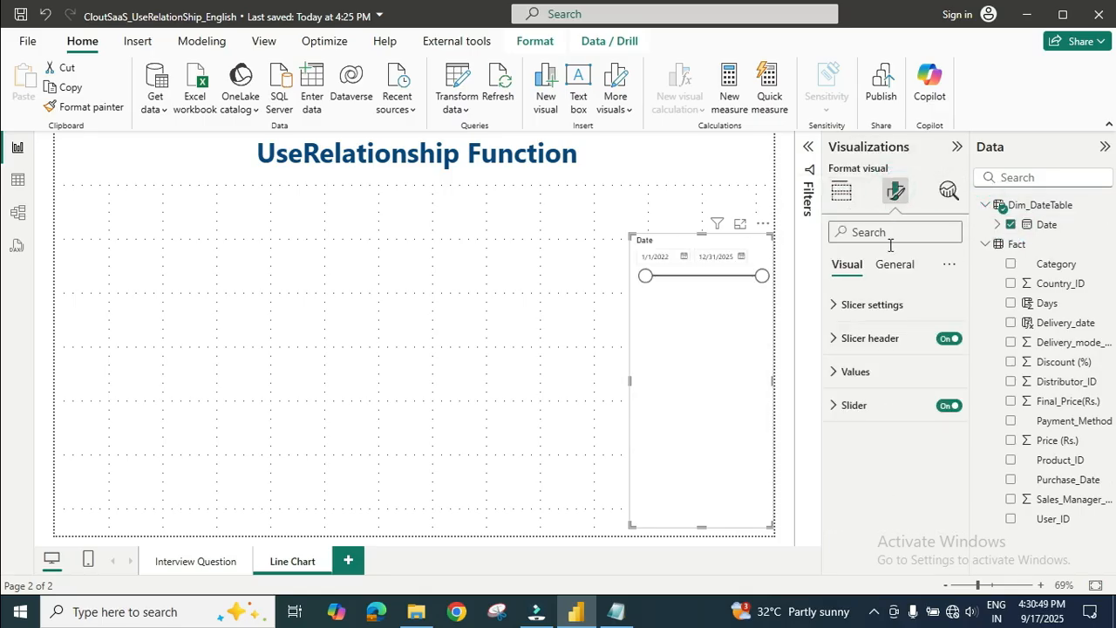
left_click(897, 302)
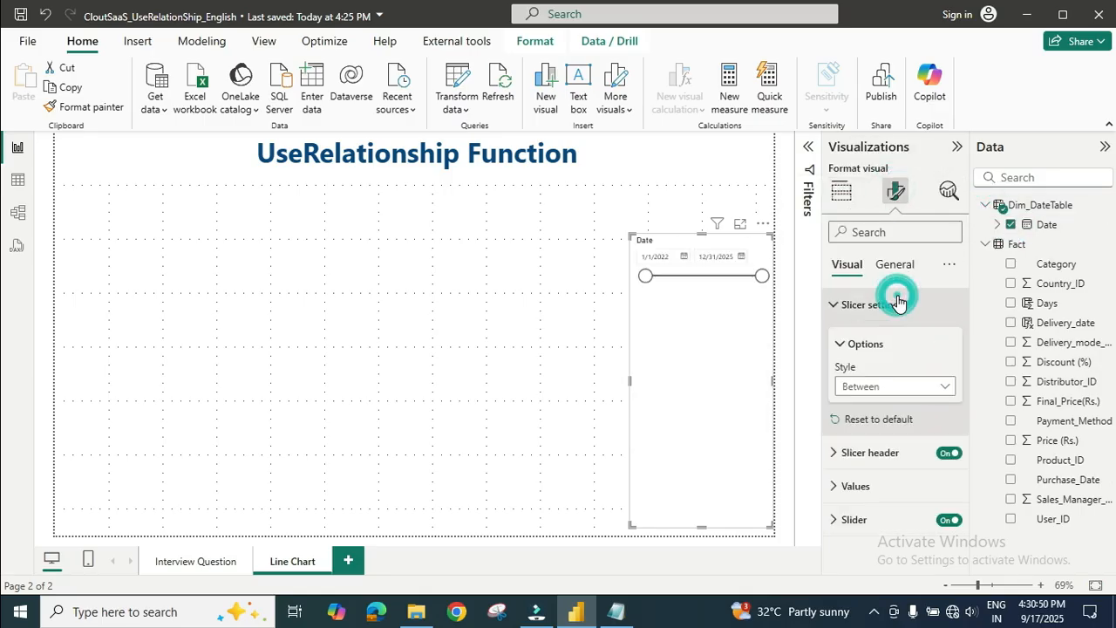
left_click(899, 381)
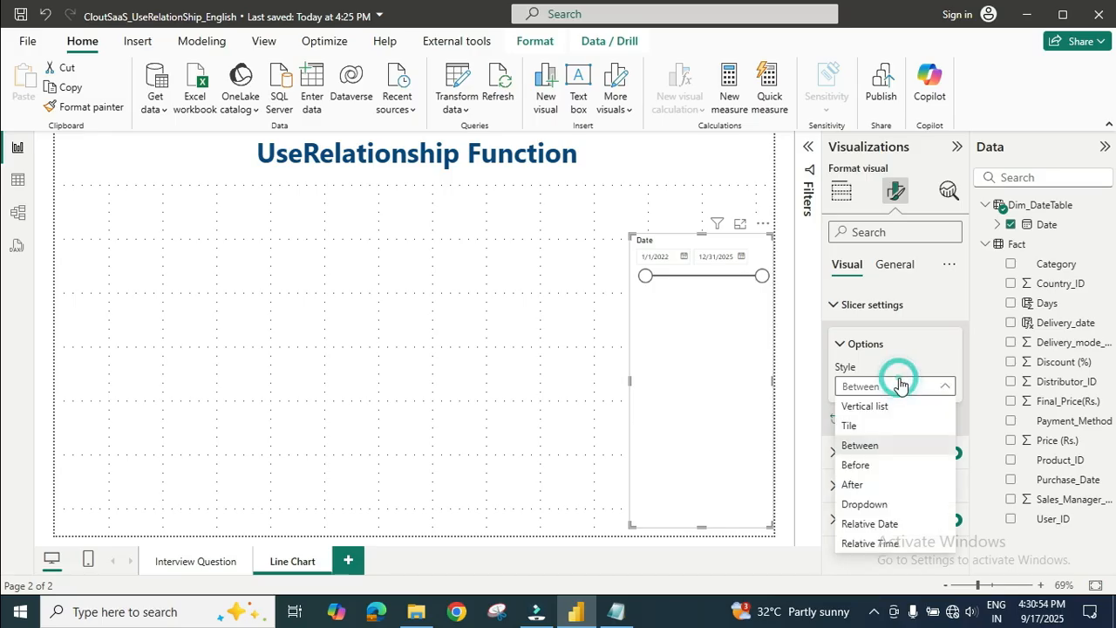
left_click(891, 409)
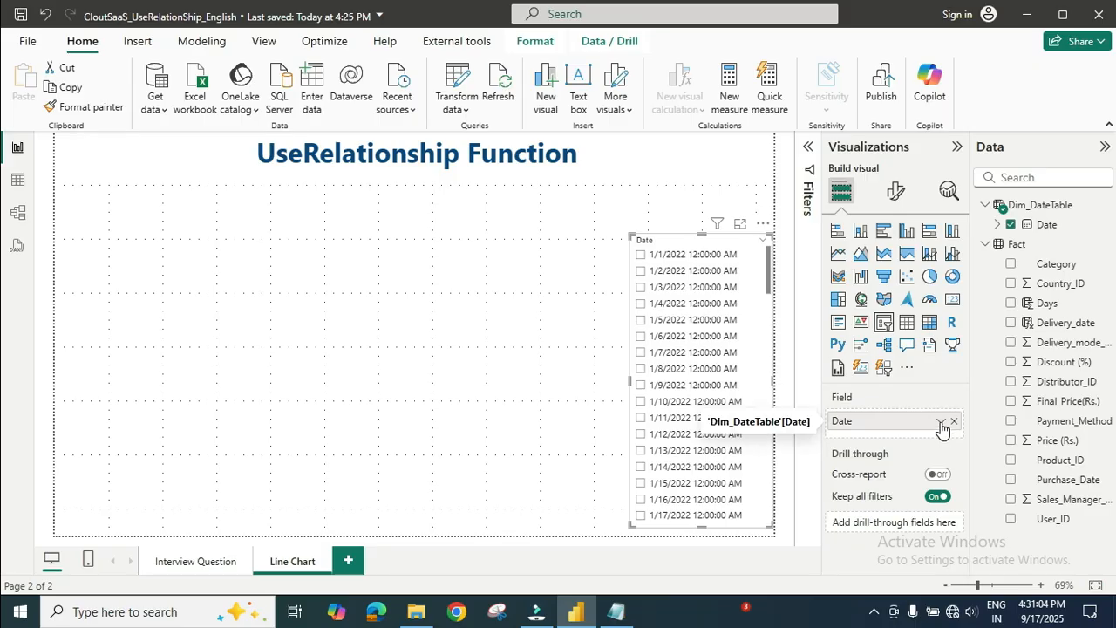
Switch the slicer's field to Date Hierarchy, remove the Quarter level, and expand 2024 to list its months.
left_click(940, 421)
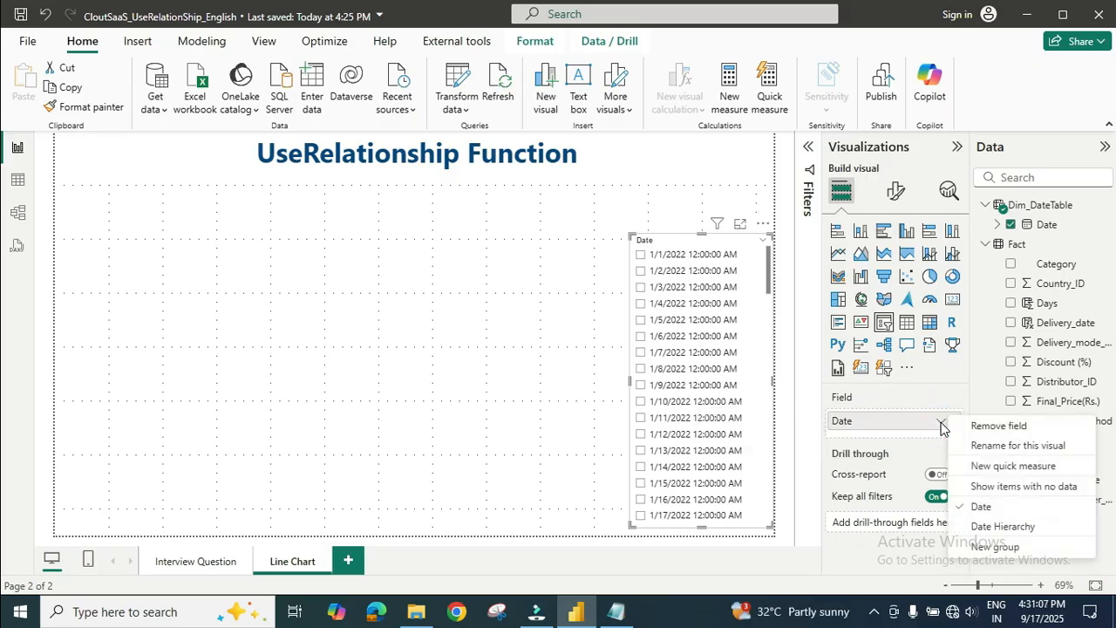
left_click(1002, 530)
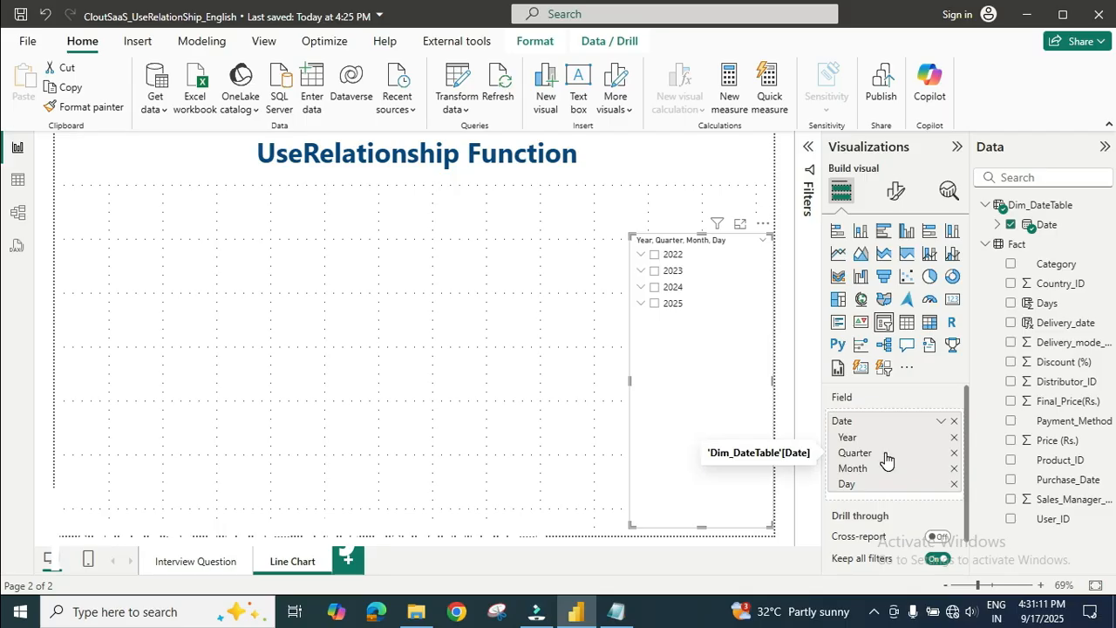
left_click(953, 452)
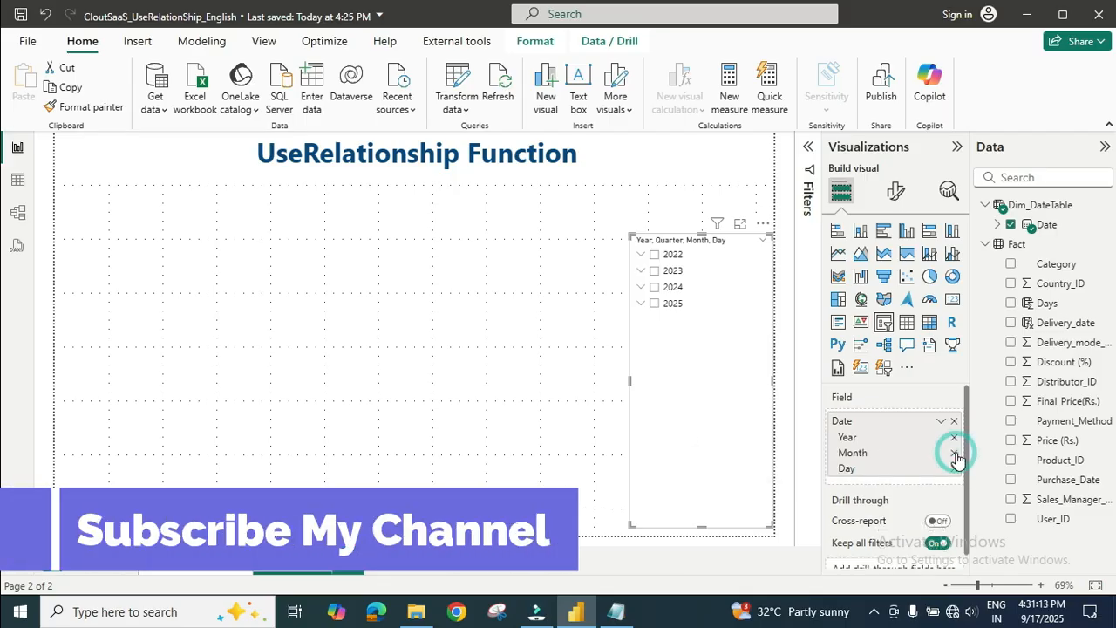
left_click(641, 287)
left_click(652, 304)
left_click(653, 304)
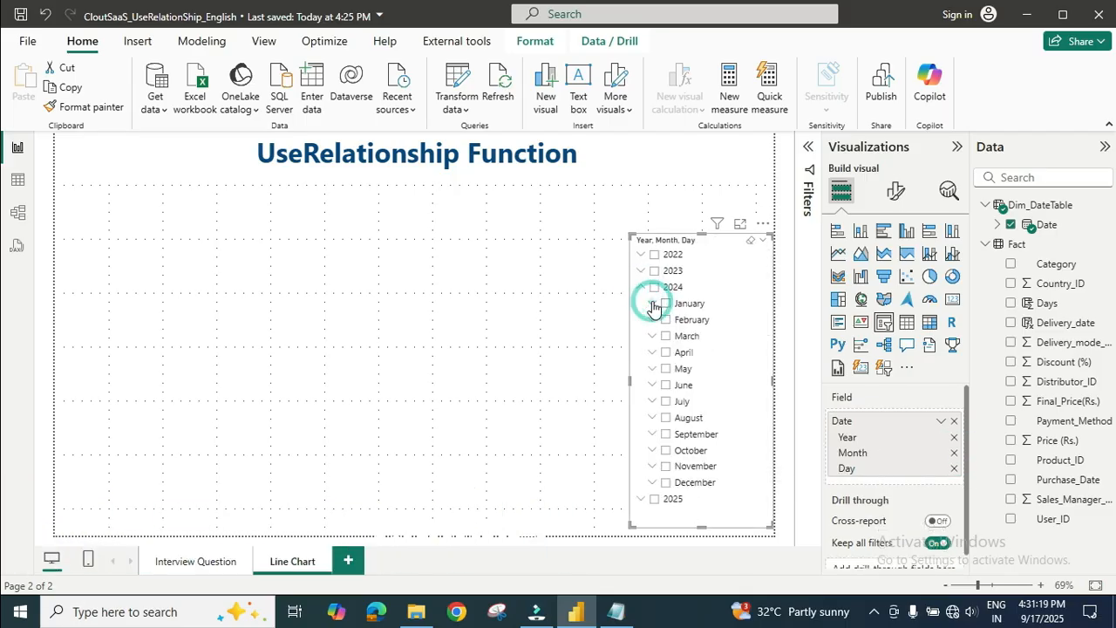
Insert a line chart beside the slicer with Dim_DateTable's Date on the X-axis and Fact's Purchase_Date on the Y-axis.
left_click(566, 323)
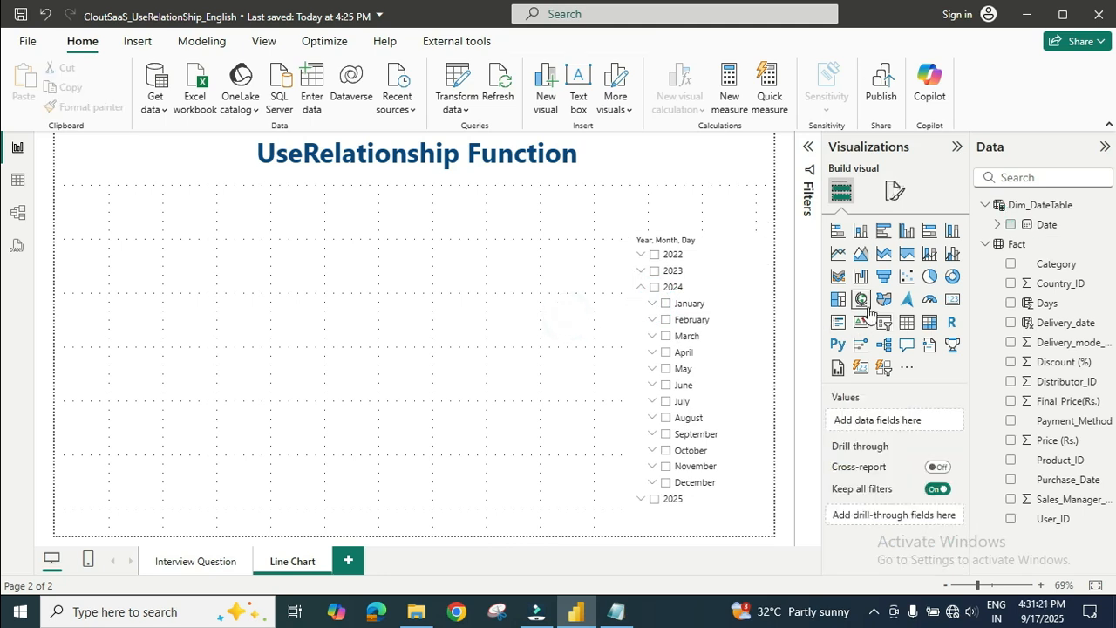
left_click(839, 255)
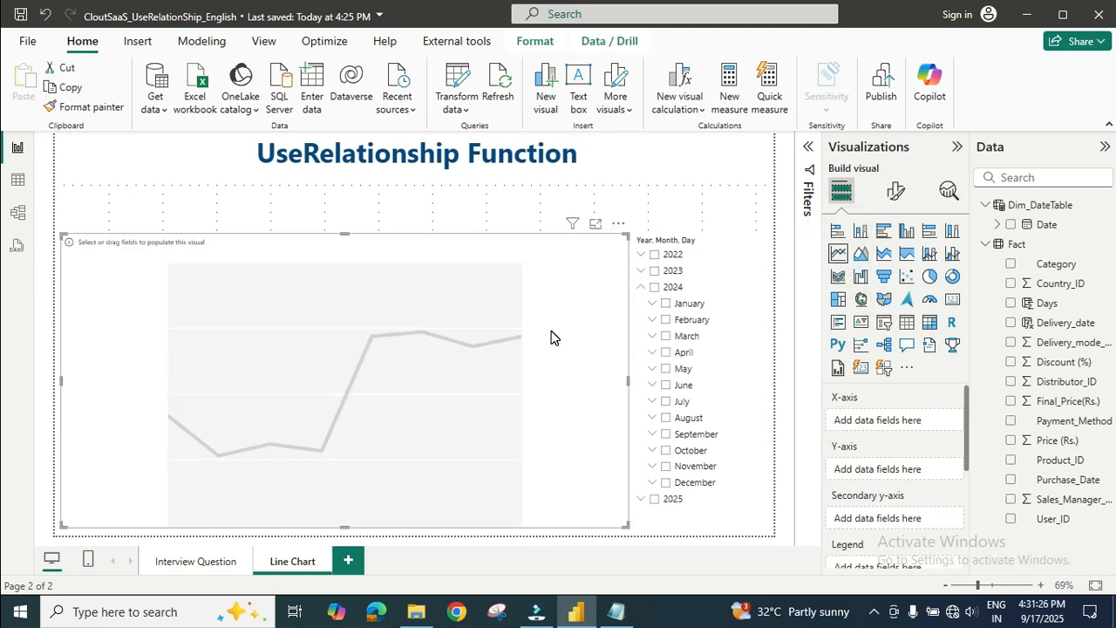
left_click(1011, 226)
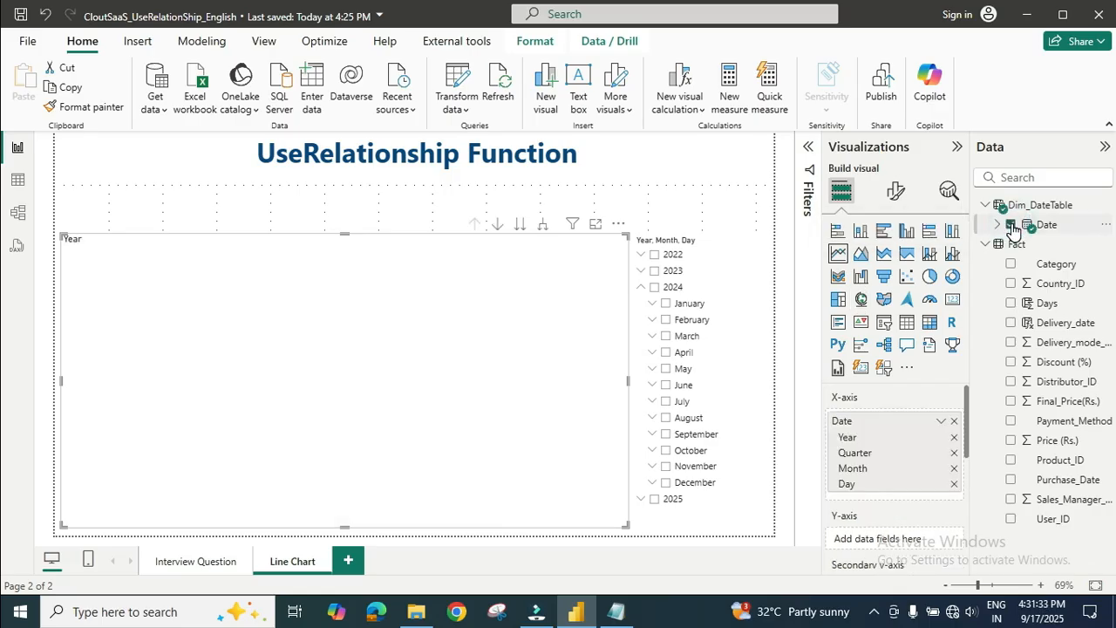
left_click_drag(972, 391, 940, 395)
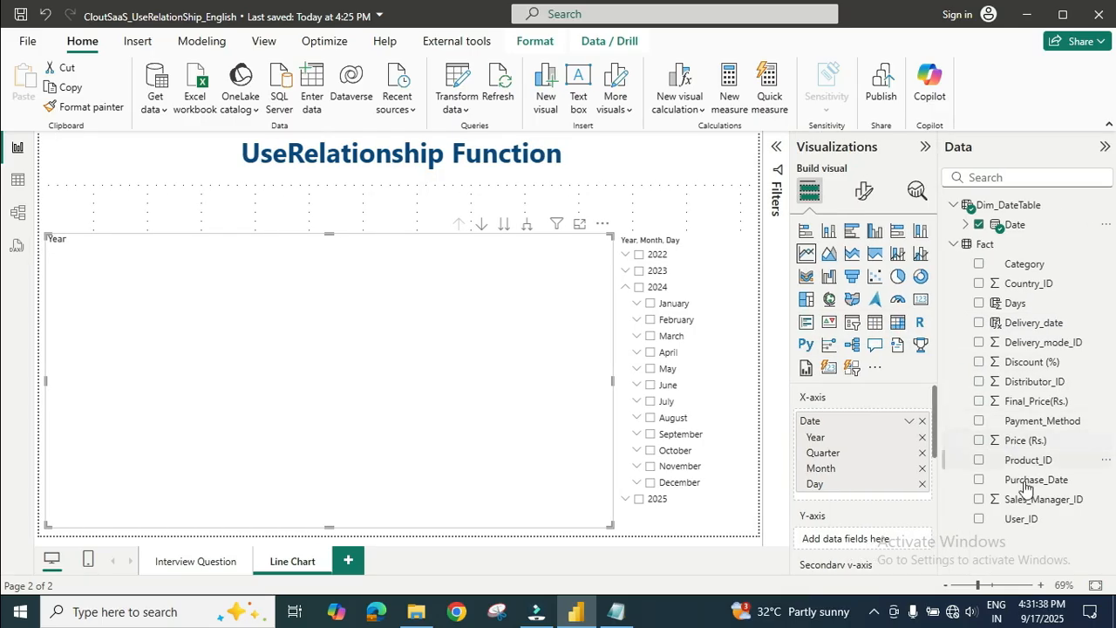
scroll(861, 446, "down", 1)
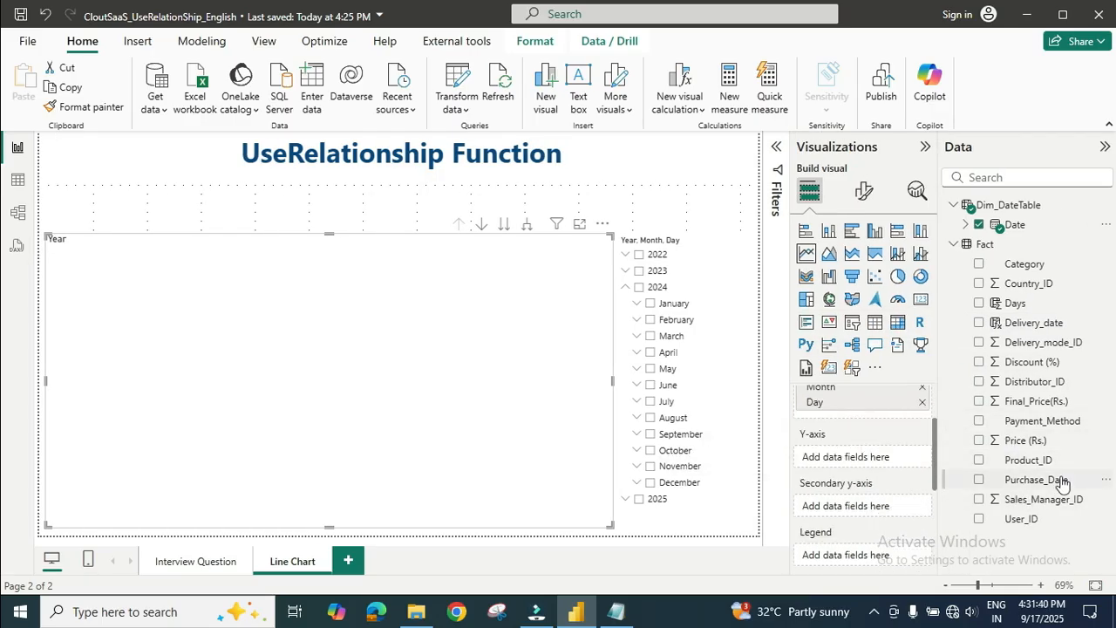
left_click_drag(1054, 480, 880, 454)
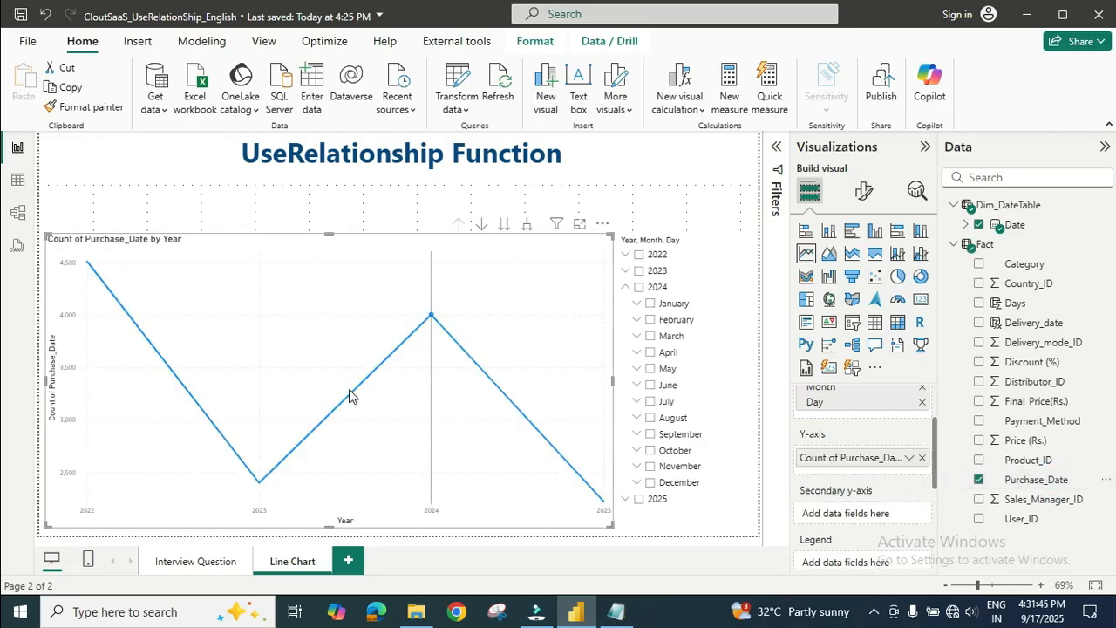
Move the line chart down through the date hierarchy to the Day level and filter the page to January 2024.
mouse_move(349, 395)
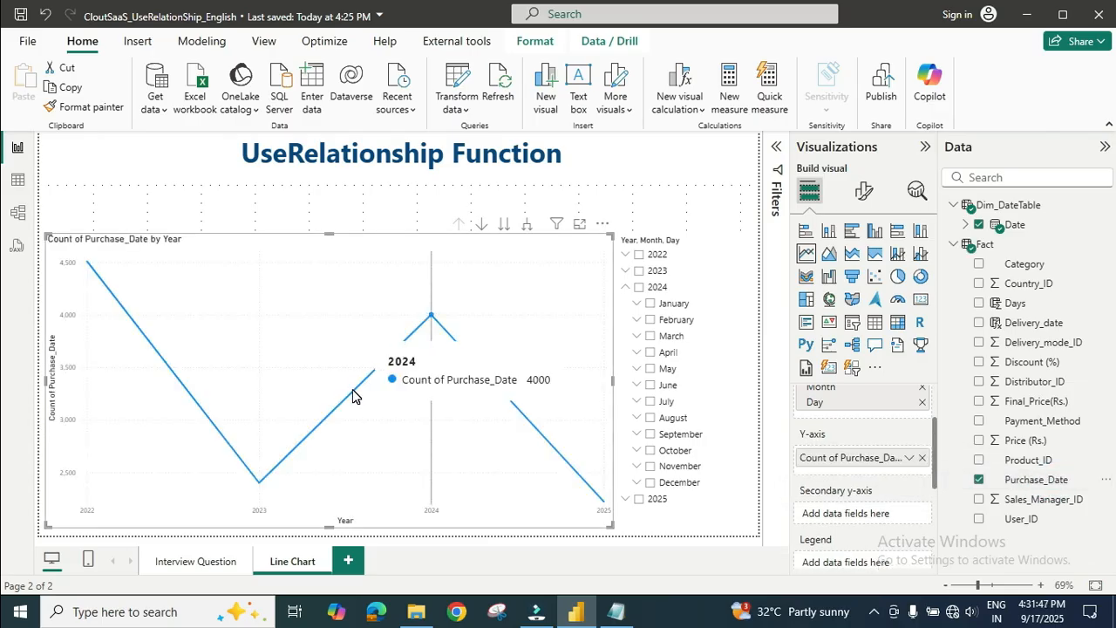
left_click(500, 229)
left_click(501, 230)
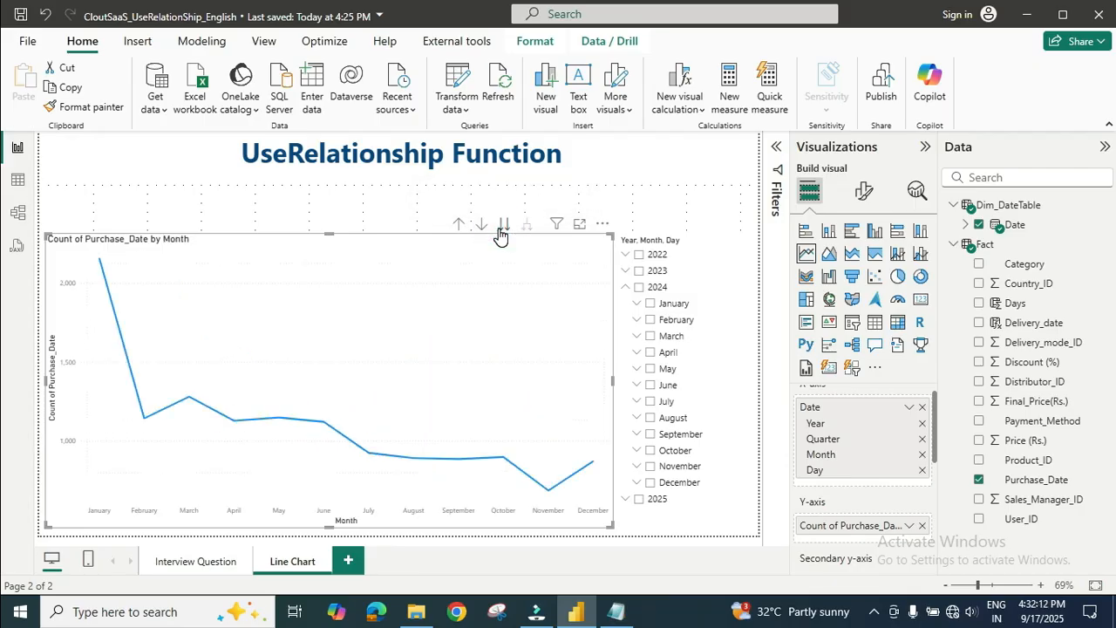
left_click(503, 227)
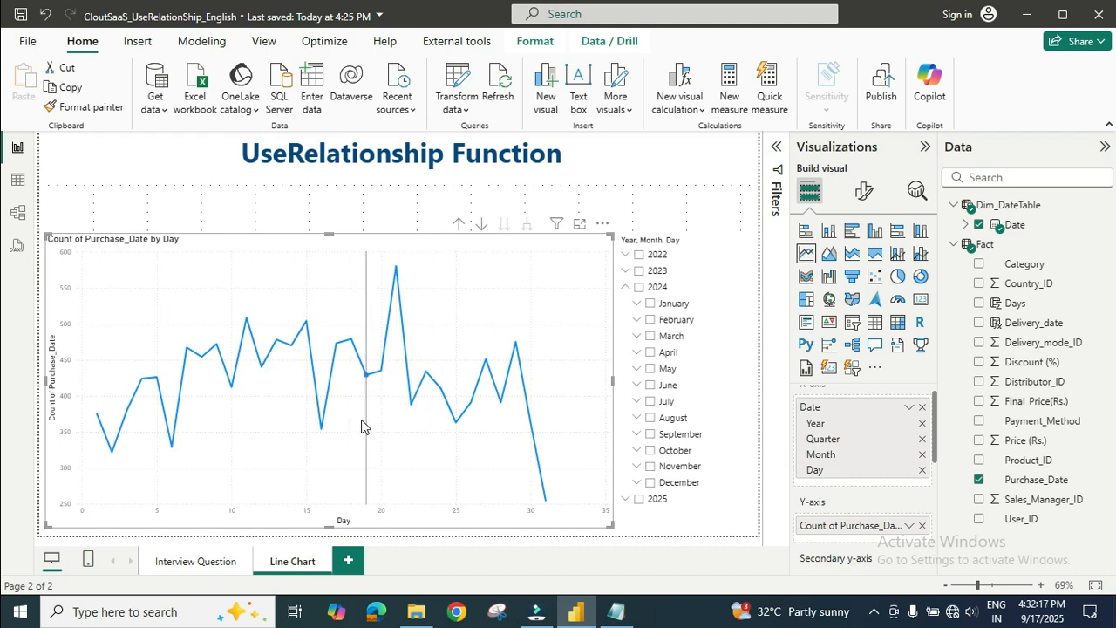
left_click(365, 426)
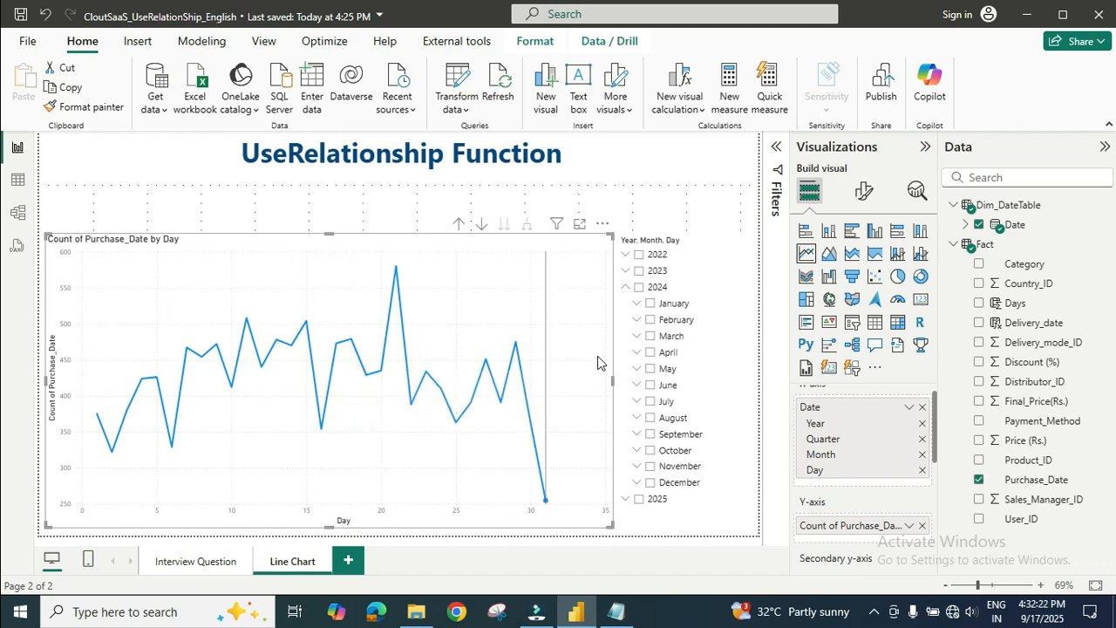
left_click(651, 305)
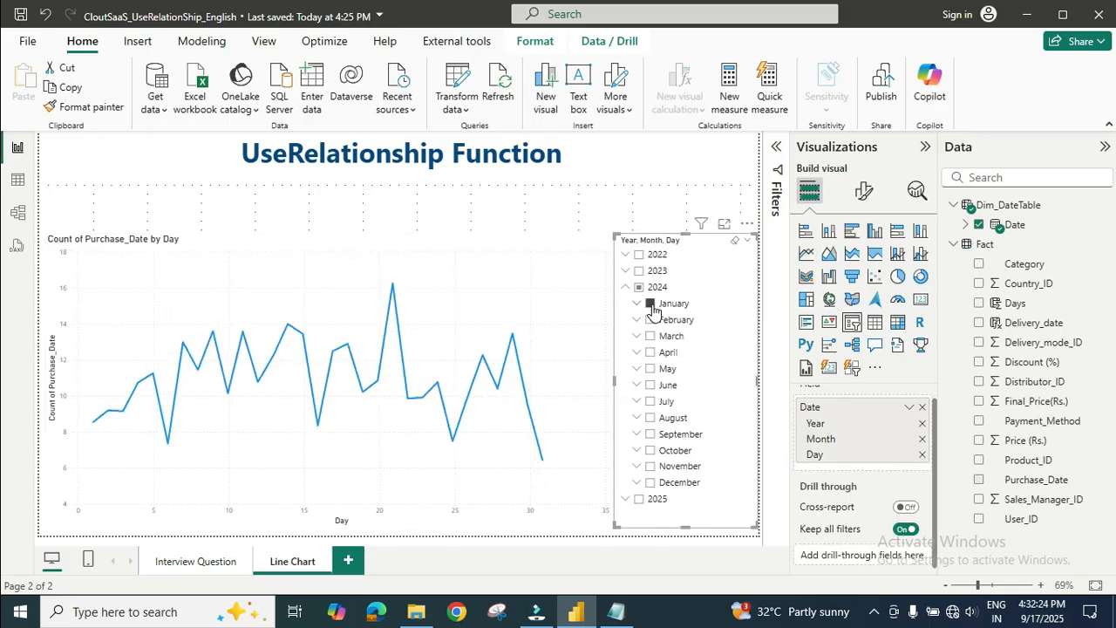
left_click(511, 460)
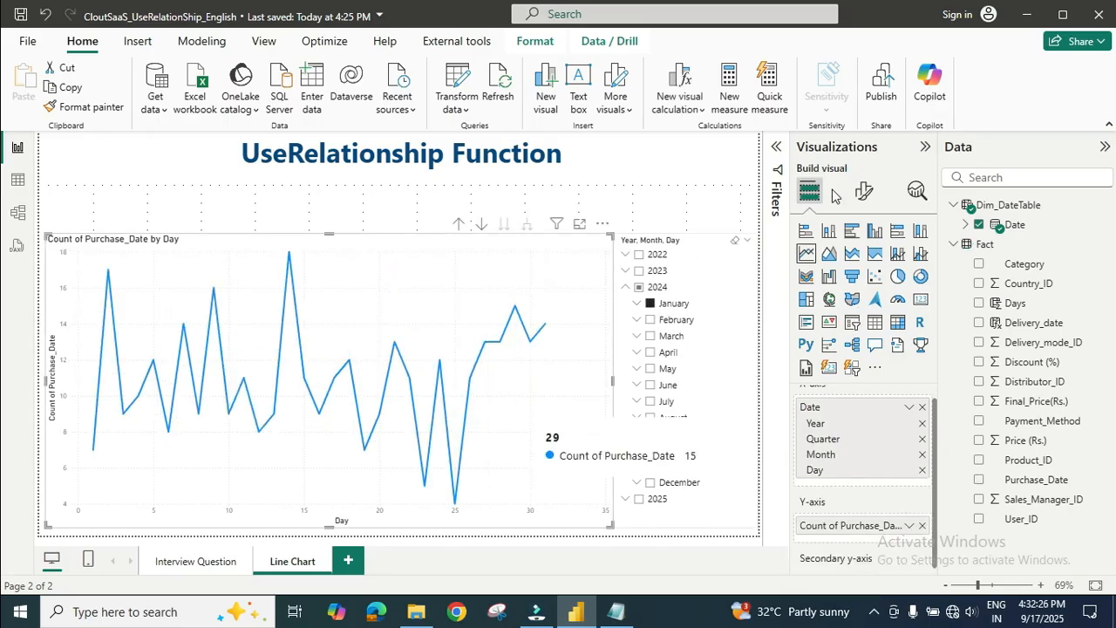
Set the line chart's X-axis type to Categorical and its value font size to 15.
left_click(864, 191)
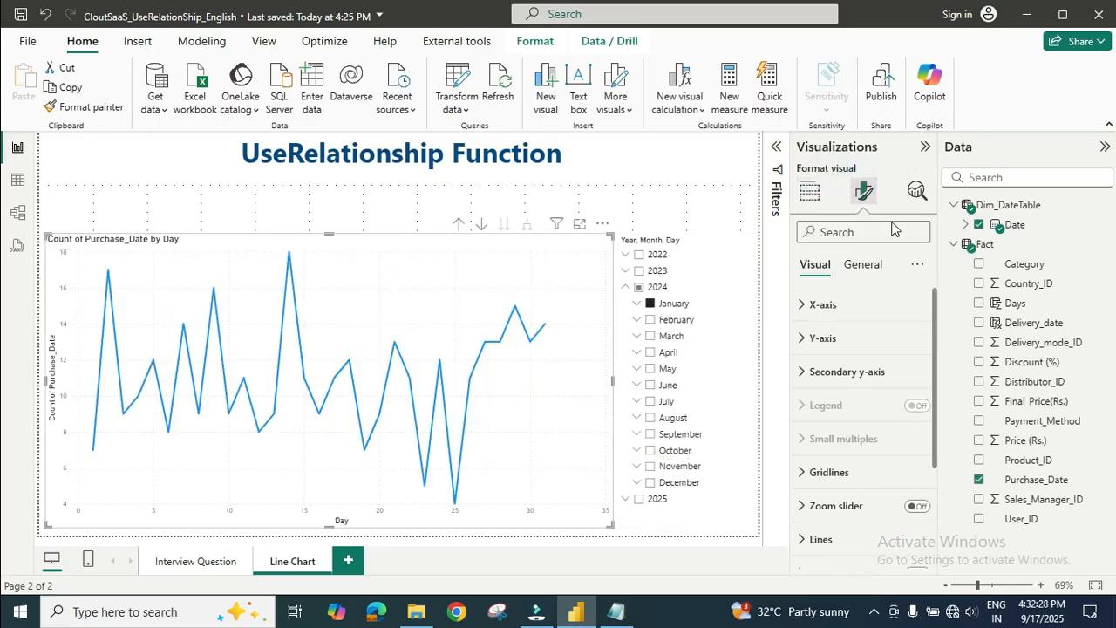
left_click(889, 314)
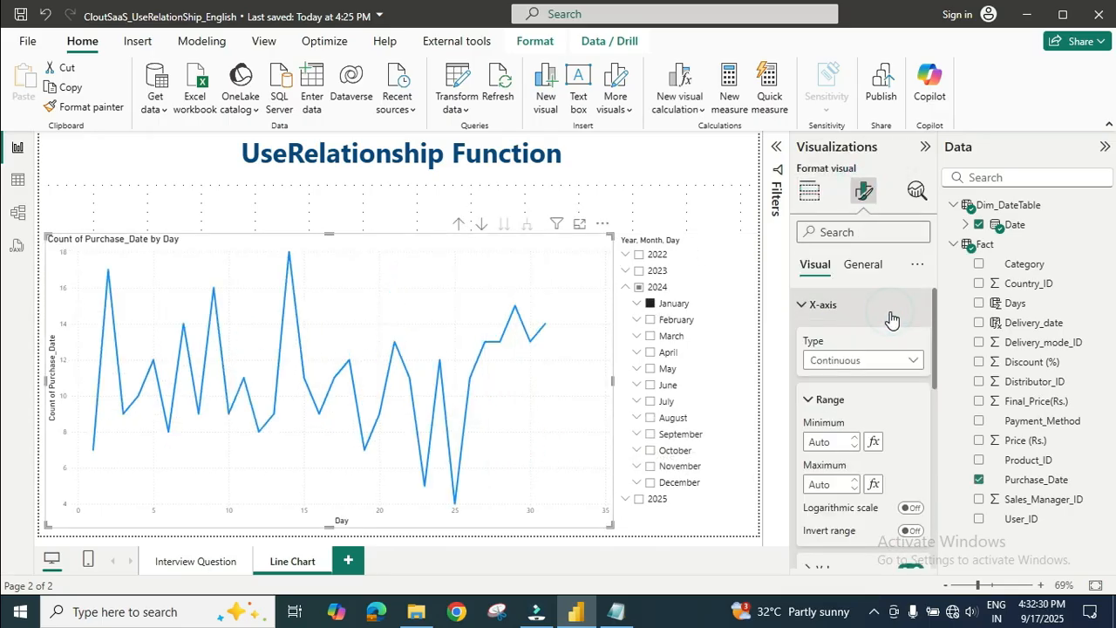
left_click(846, 369)
left_click(860, 400)
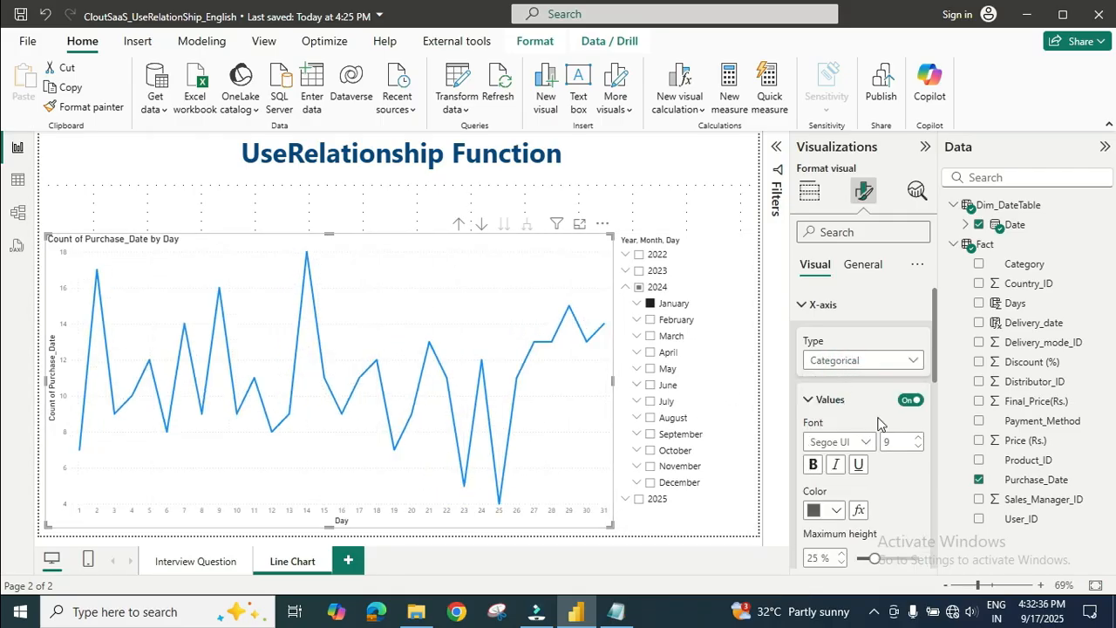
double_click(898, 445)
type("15")
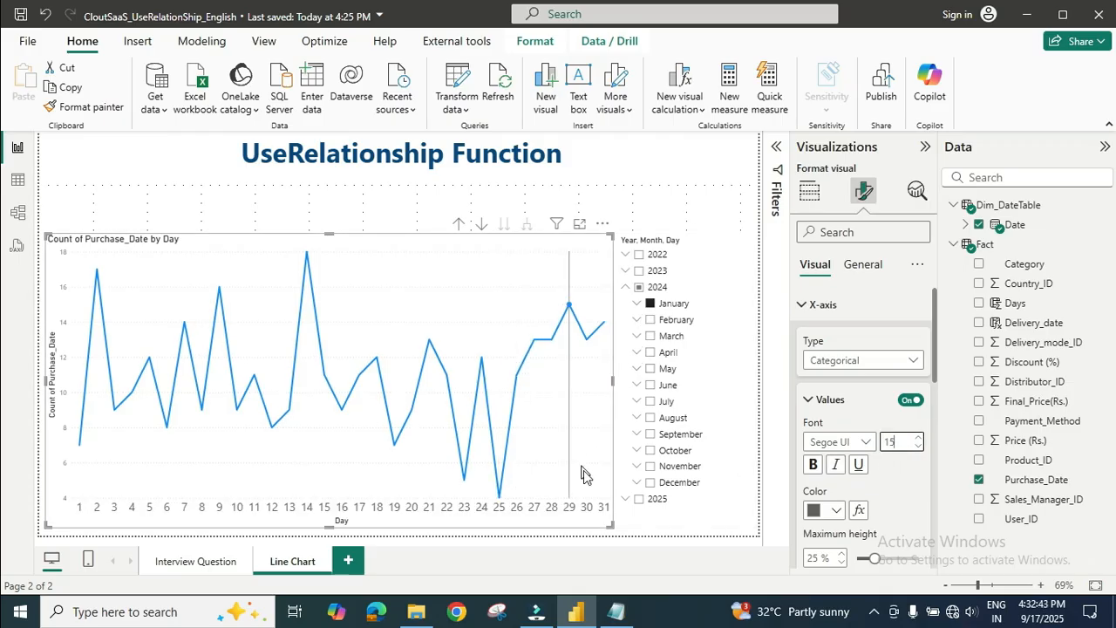
Filter the page to February 2024 and turn on data labels for the line chart.
left_click(649, 320)
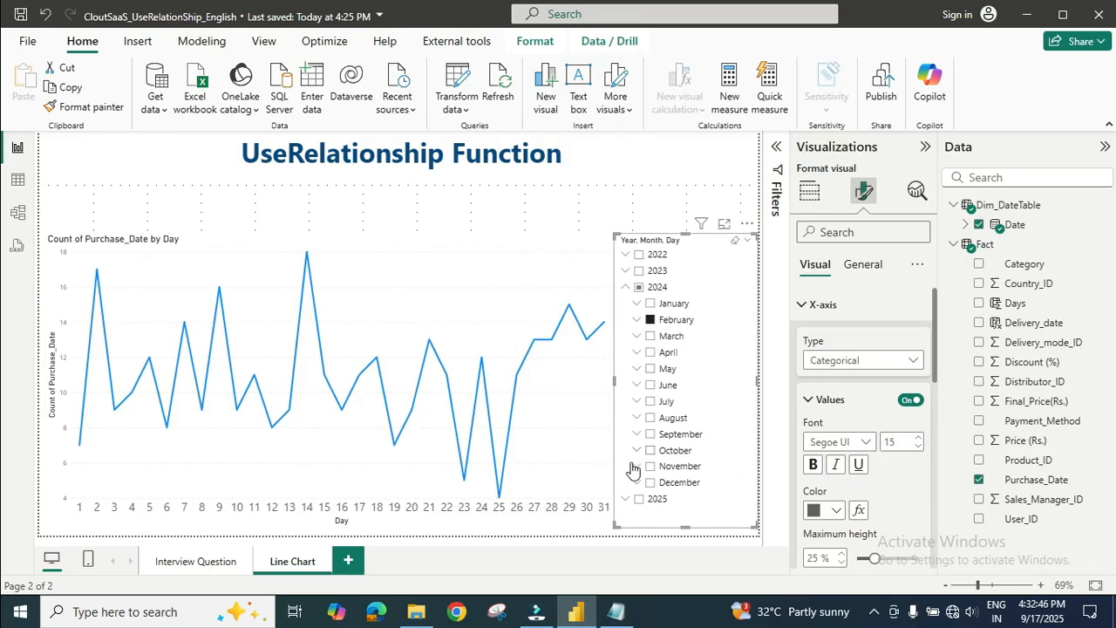
left_click(490, 403)
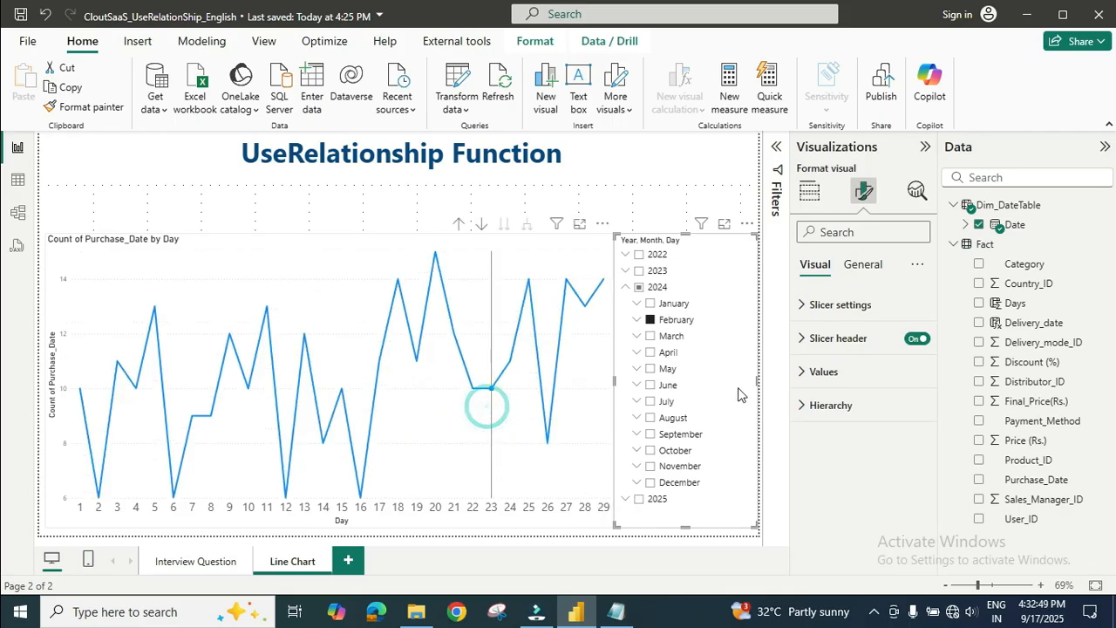
left_click(861, 264)
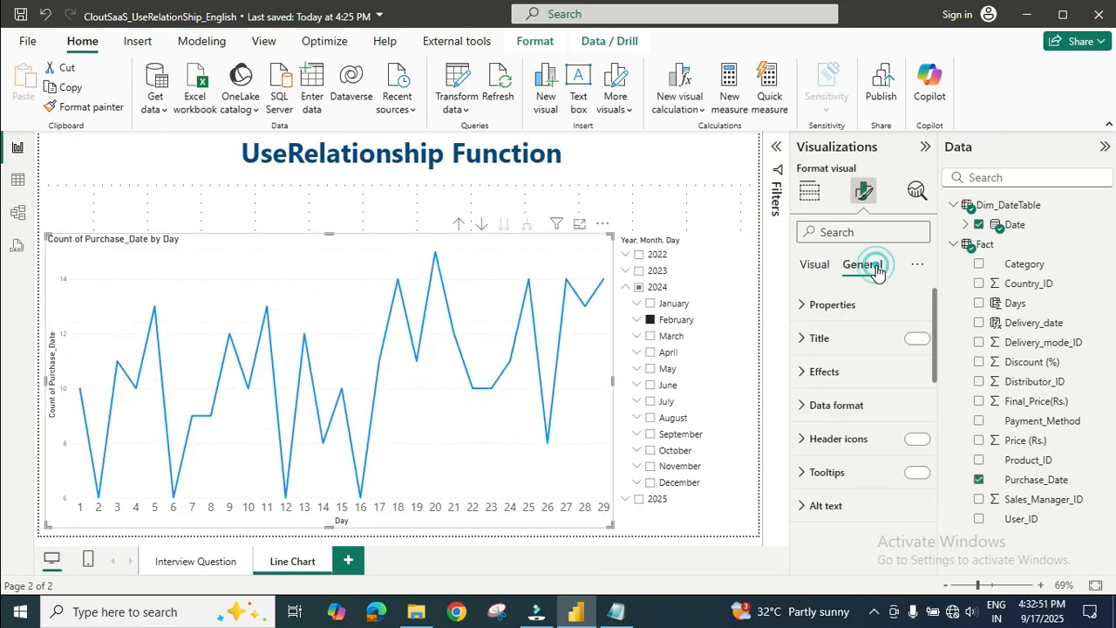
left_click(814, 265)
scroll(864, 444, "down", 10)
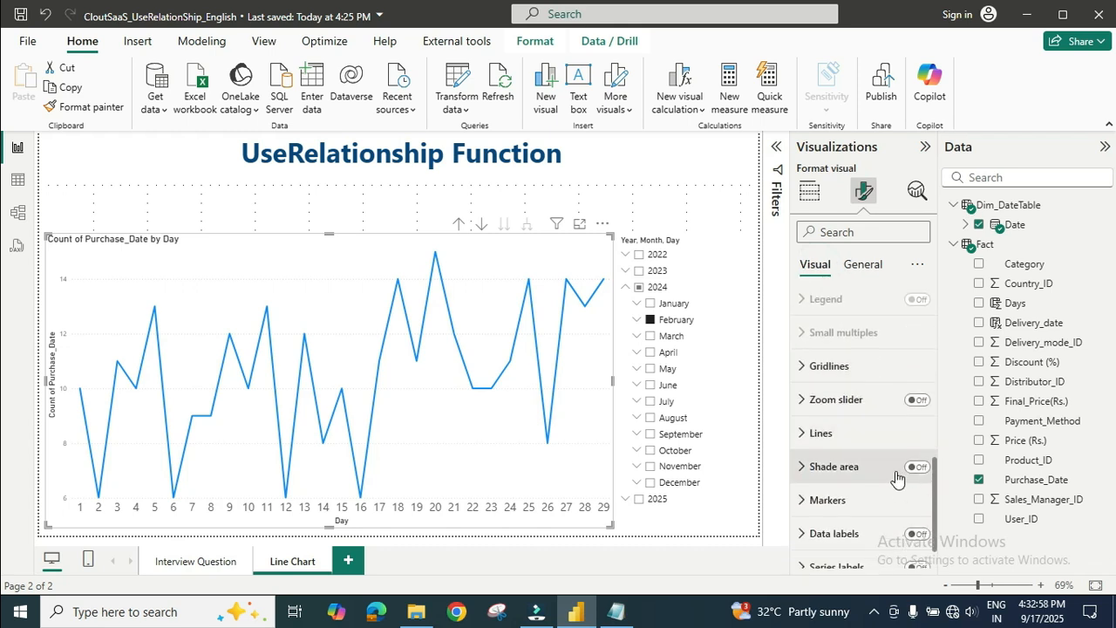
scroll(912, 484, "down", 2)
left_click(916, 486)
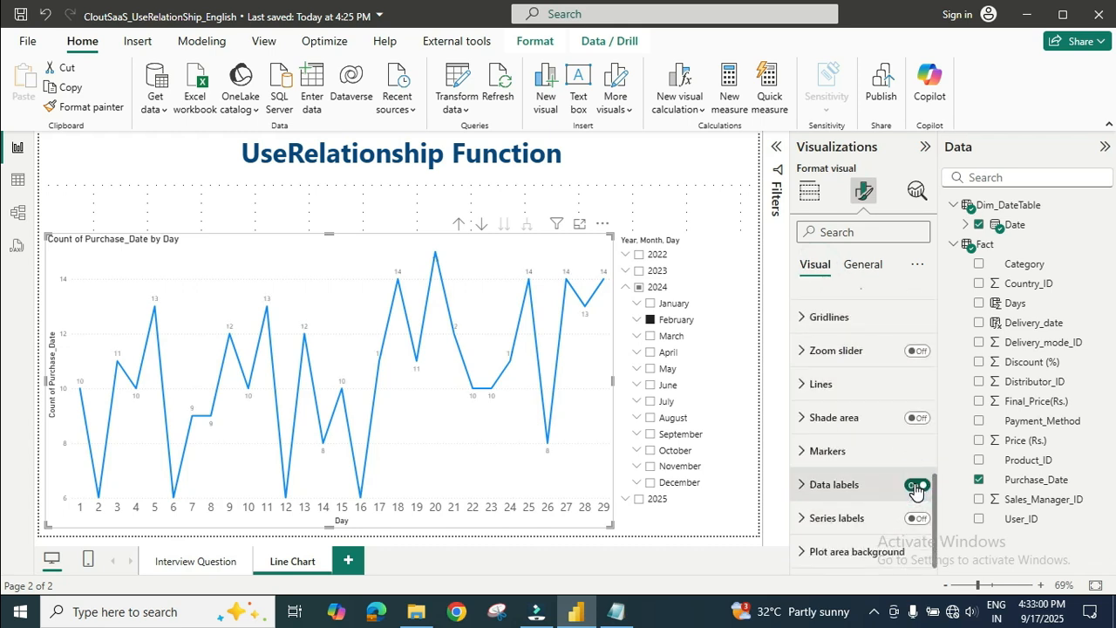
Set the font size of the line chart's data label values to 15.
left_click(852, 485)
scroll(857, 487, "down", 8)
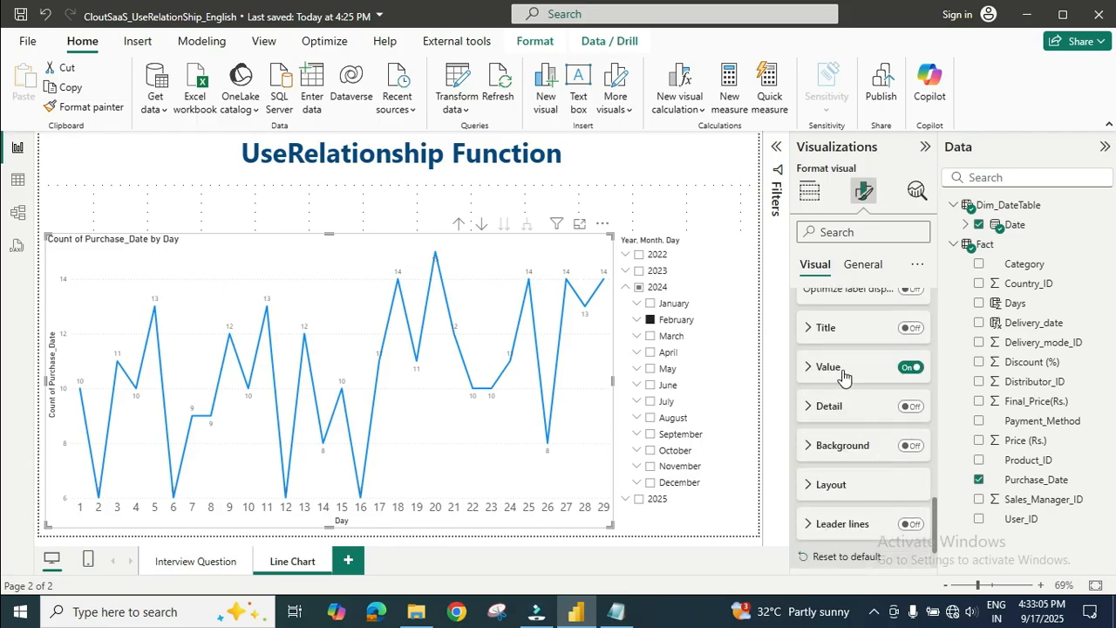
left_click(843, 374)
left_click(899, 462)
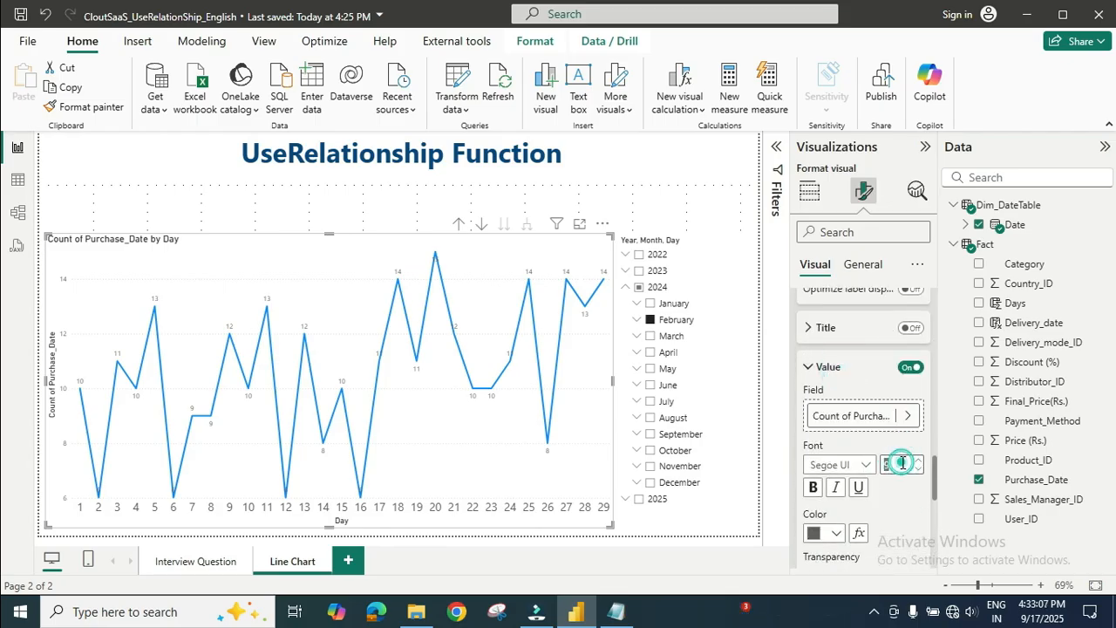
type("15")
key("Return")
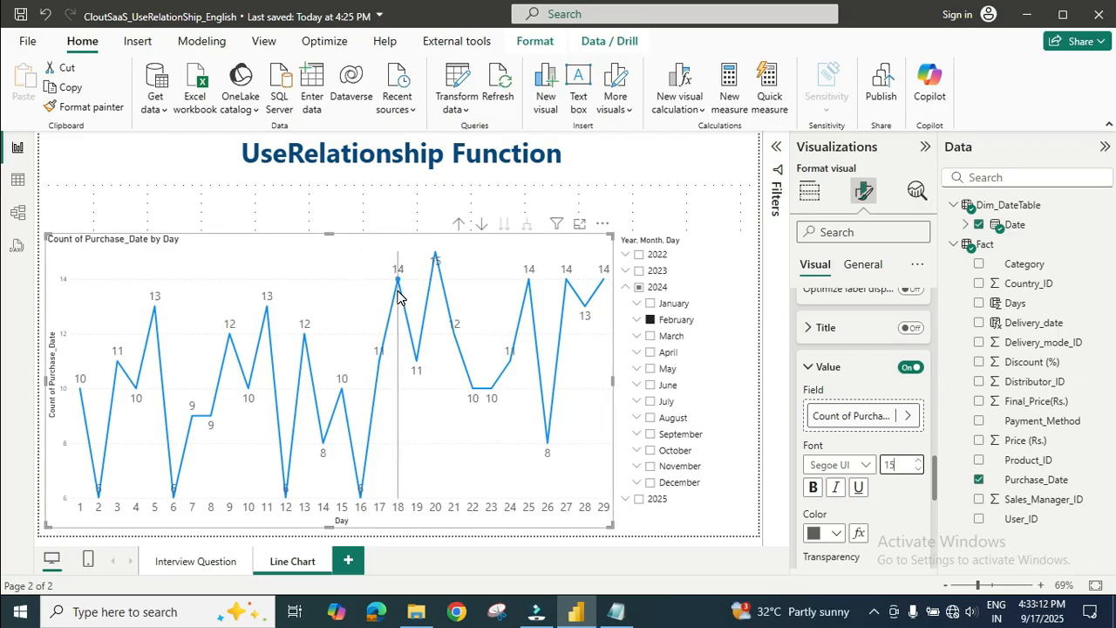
Rename the line chart's Y-axis field as Count of Orders for this visual.
mouse_move(397, 292)
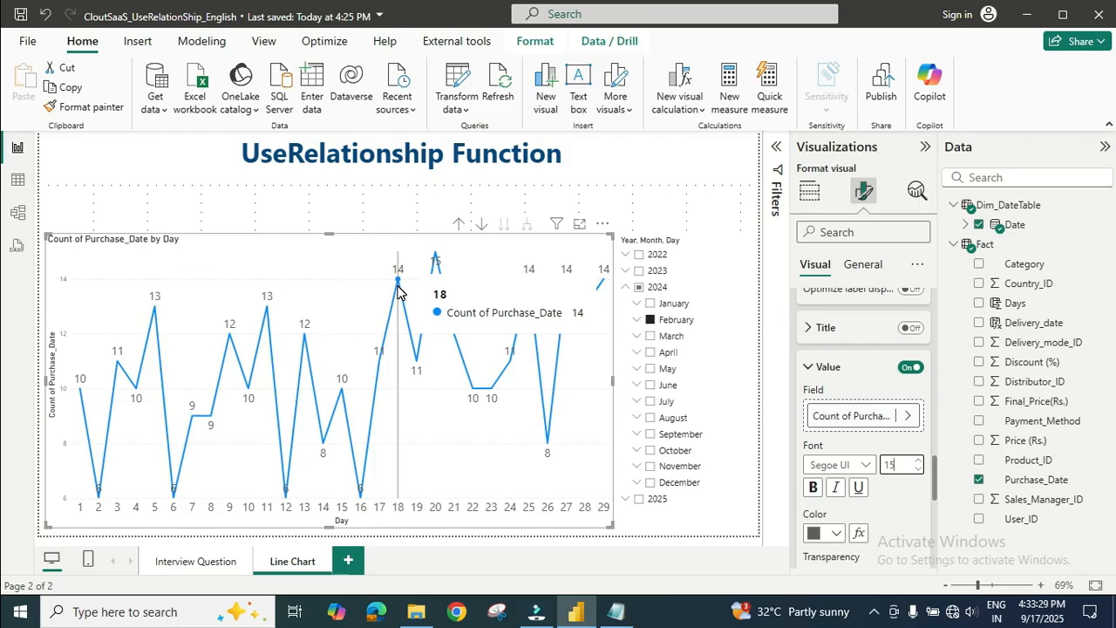
left_click(809, 192)
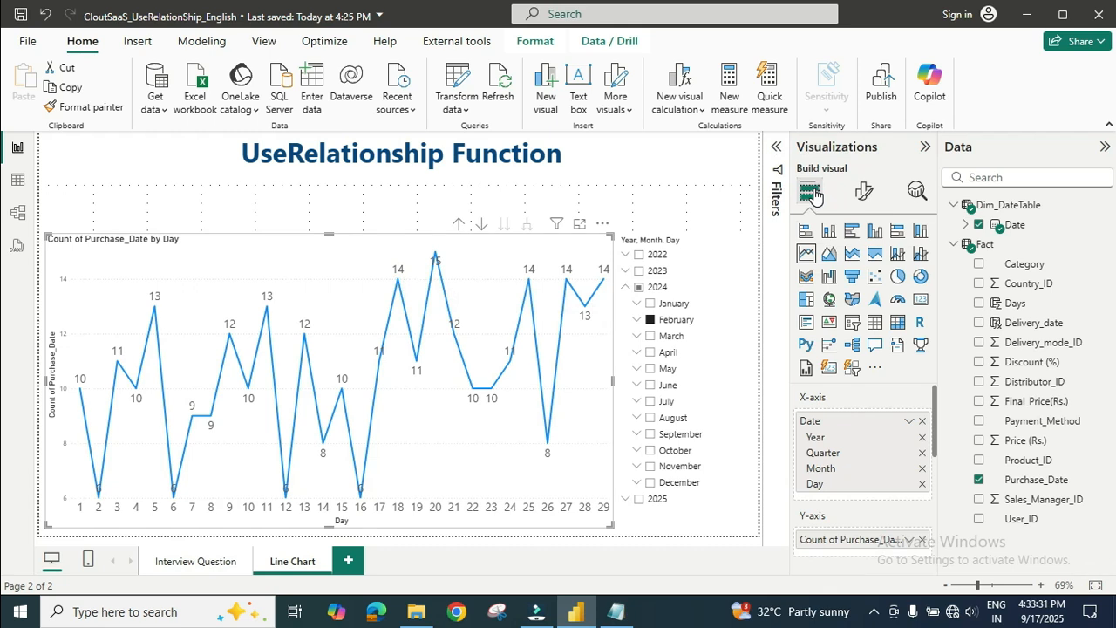
scroll(868, 441, "down", 2)
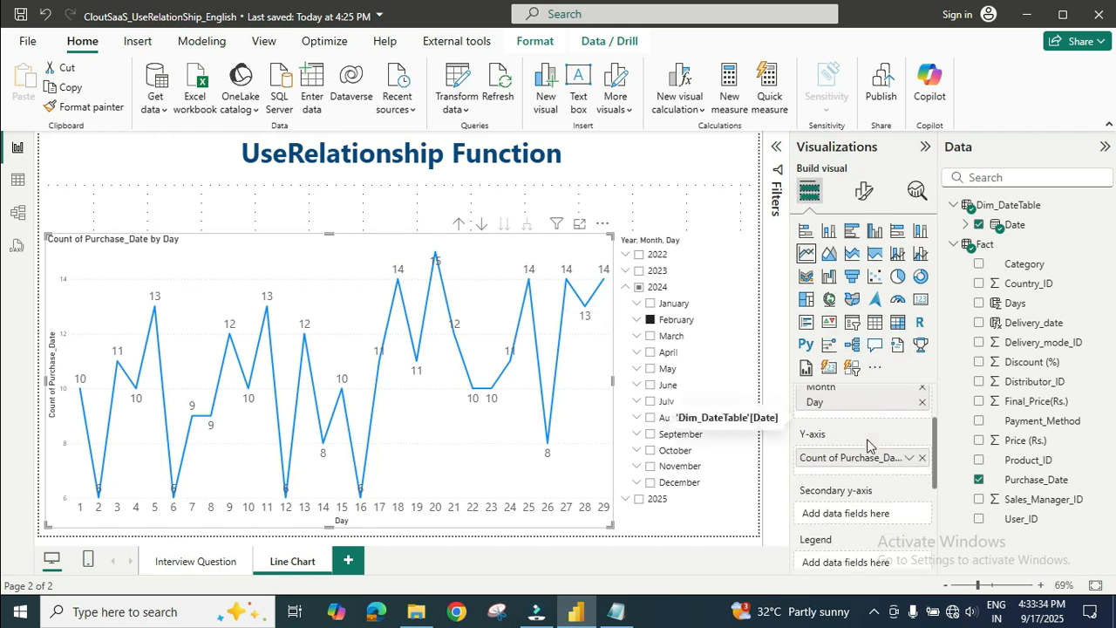
left_click(908, 457)
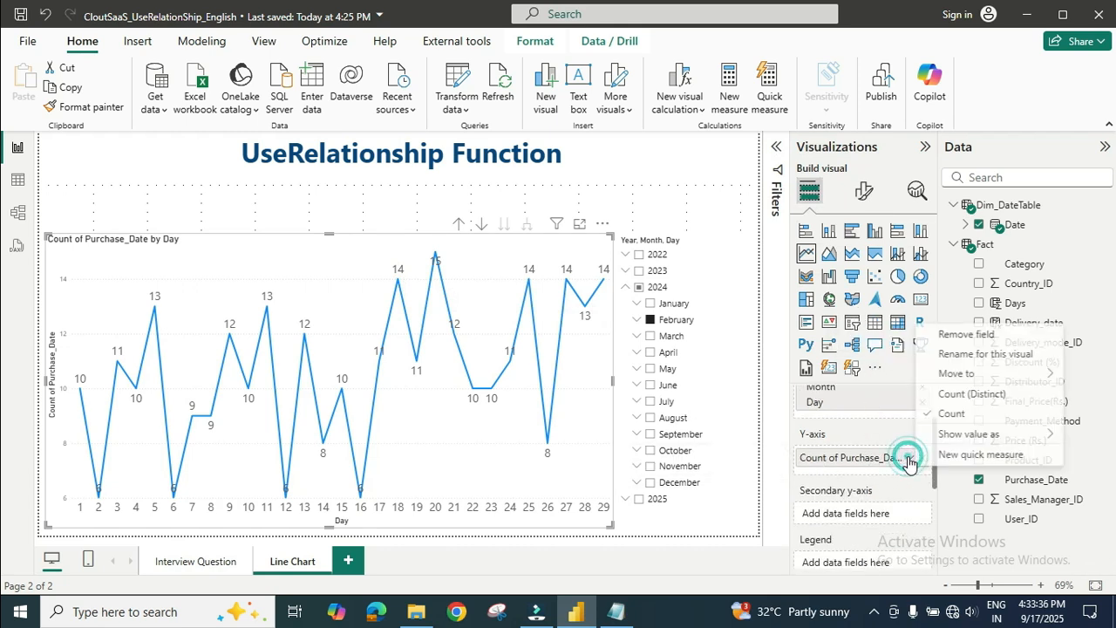
left_click(984, 358)
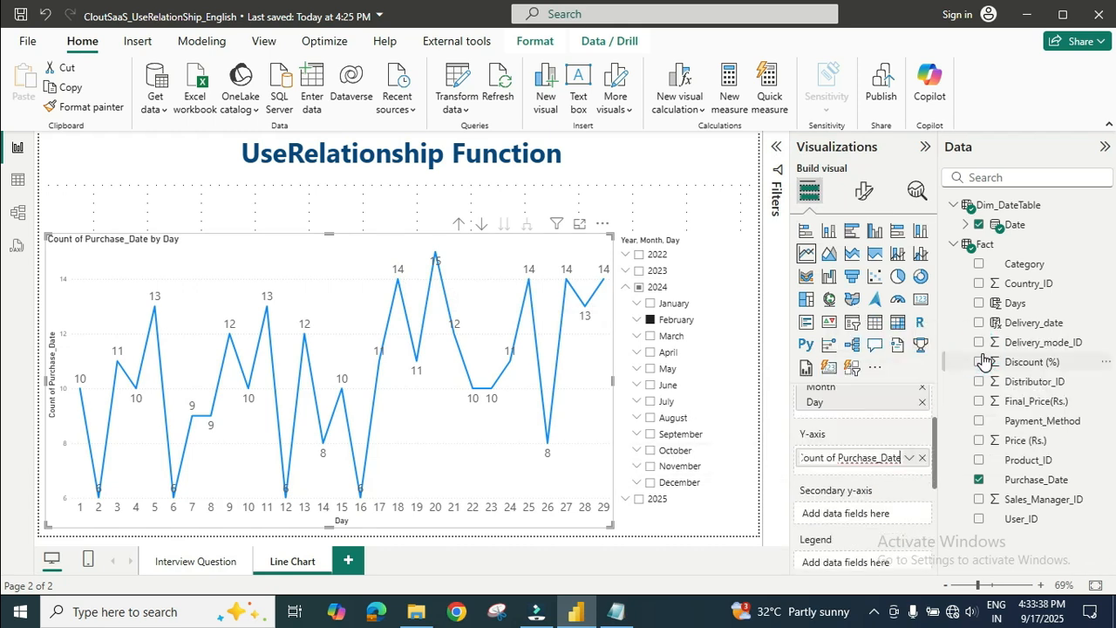
key("ctrl+a")
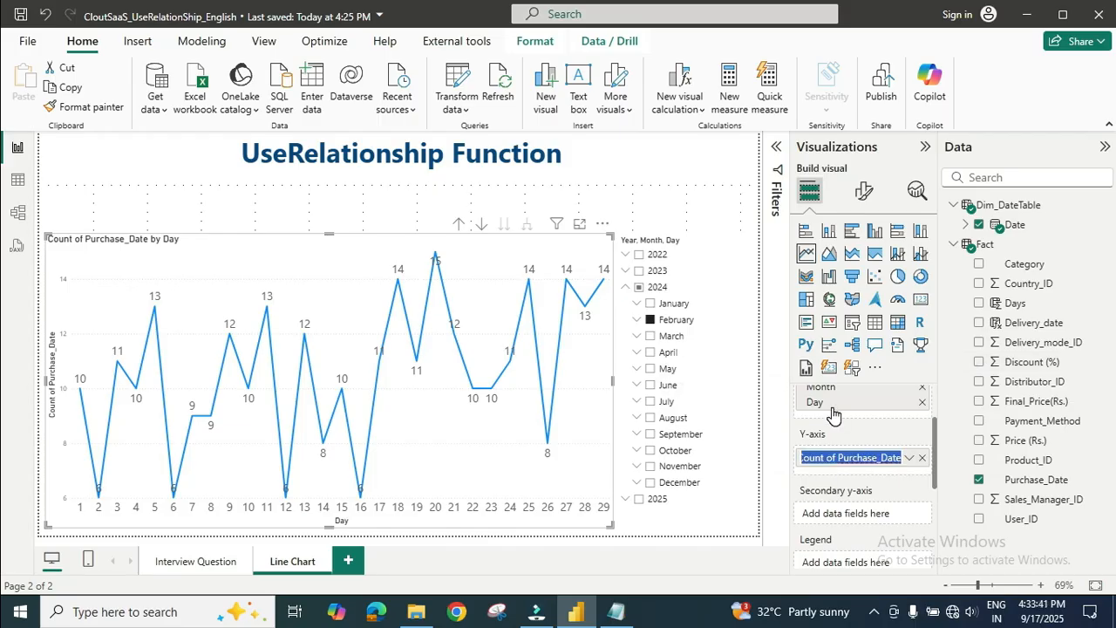
type("Count of Or")
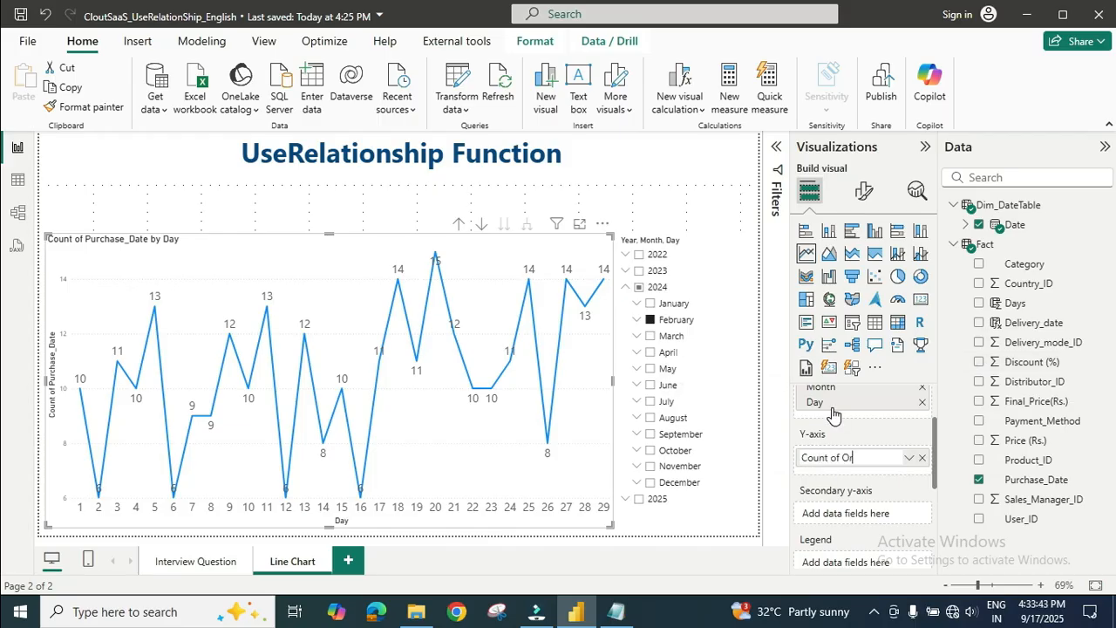
key("Return")
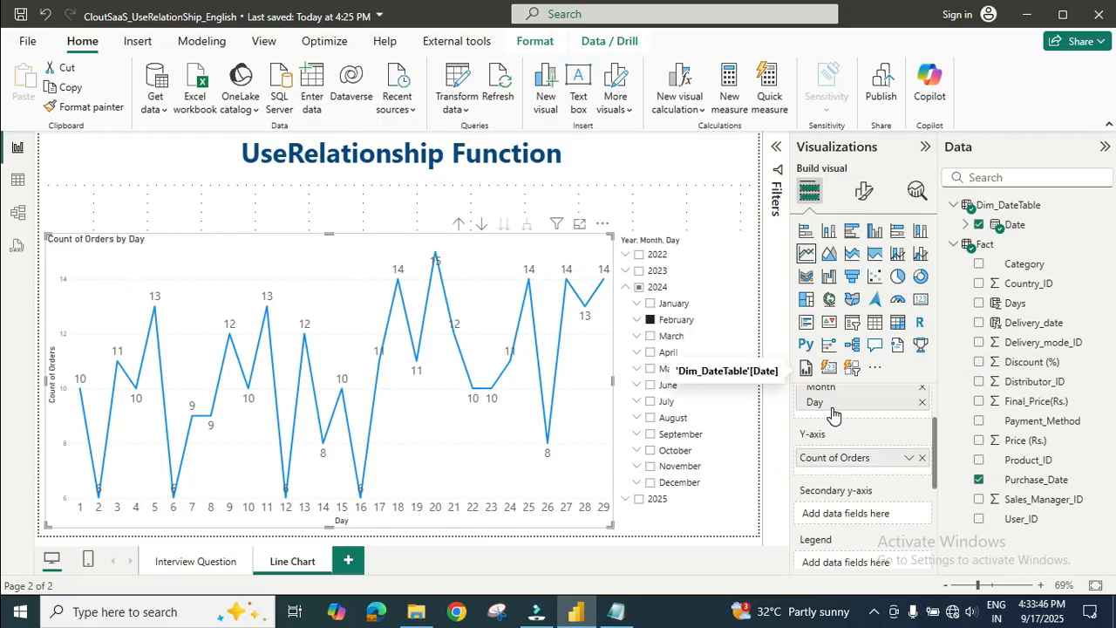
Check the task on the Interview Question page, and on the Line Chart page start a Fact measure named Count of Delivery's.
mouse_move(397, 283)
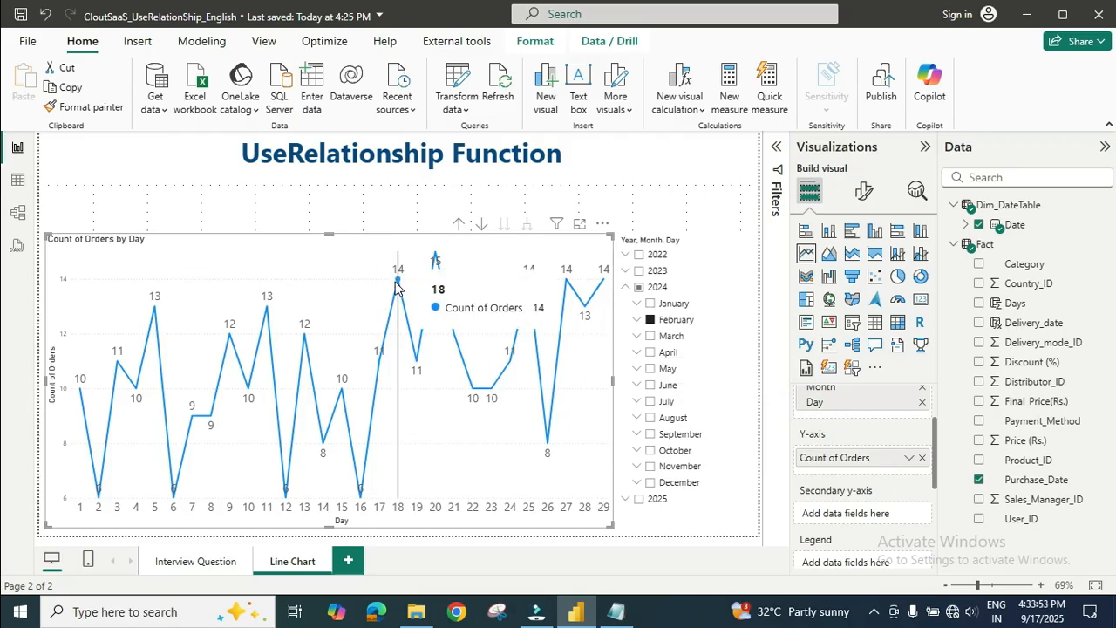
left_click(199, 560)
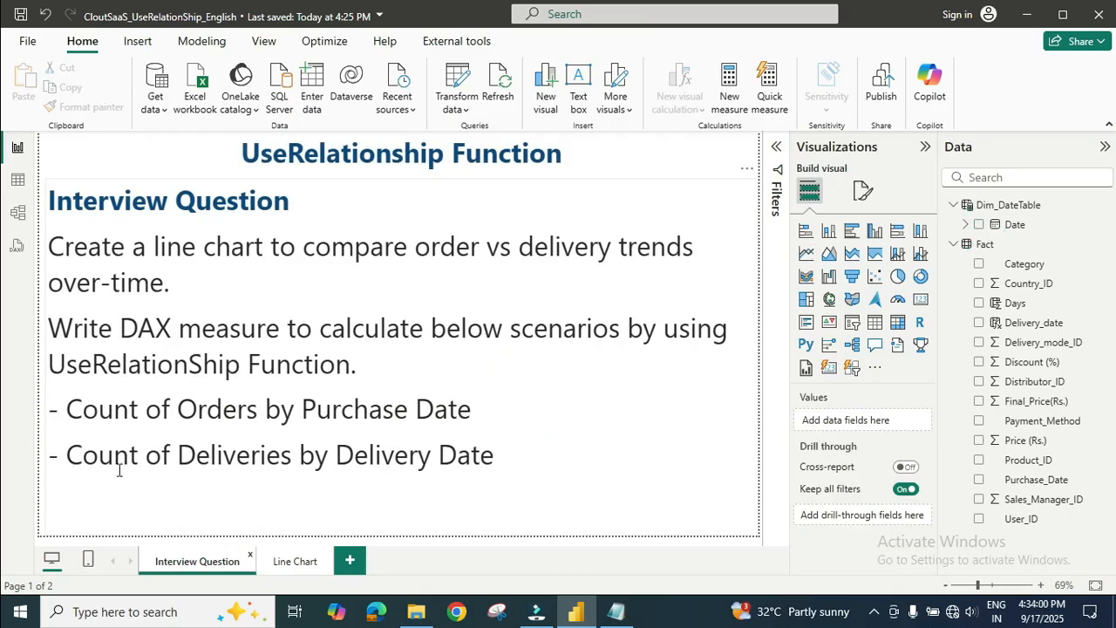
left_click(294, 563)
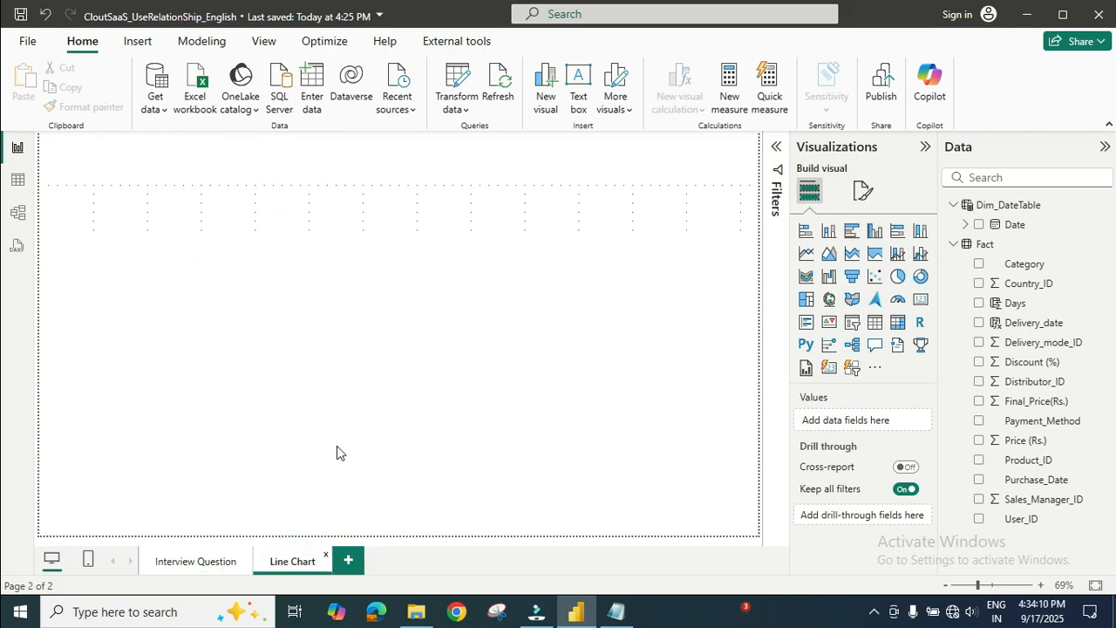
right_click(1007, 250)
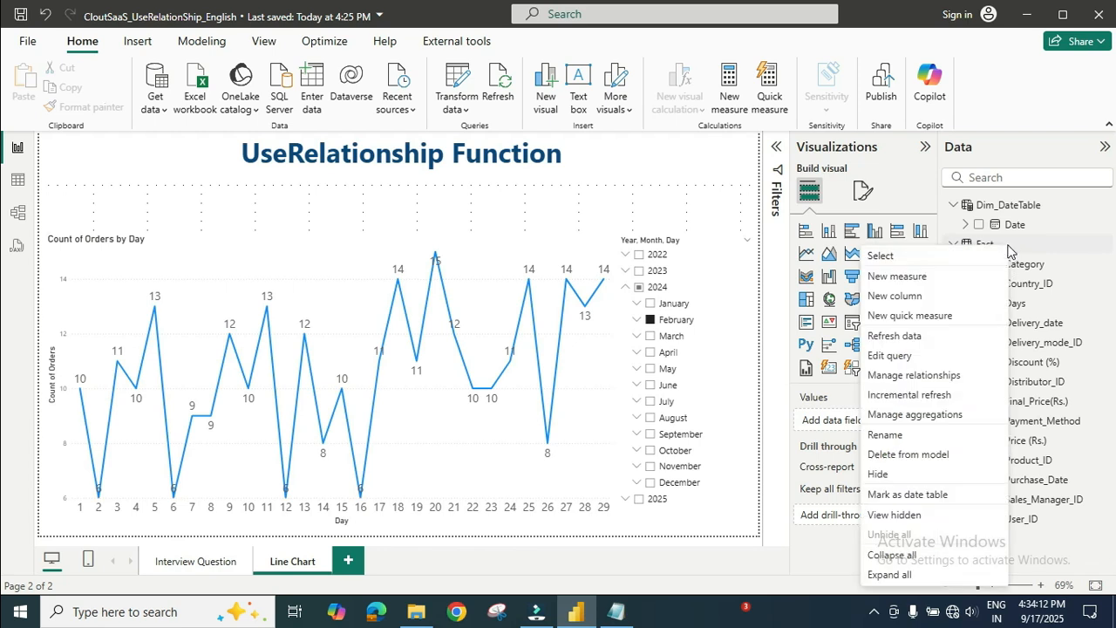
left_click(968, 286)
type("Count of D")
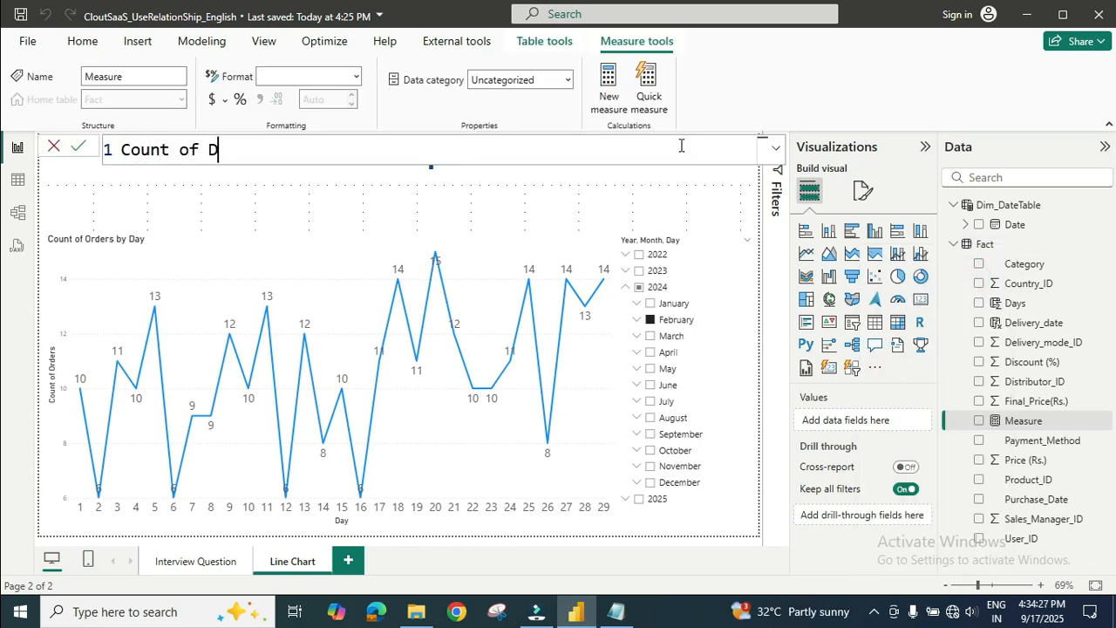
type("elivery's =")
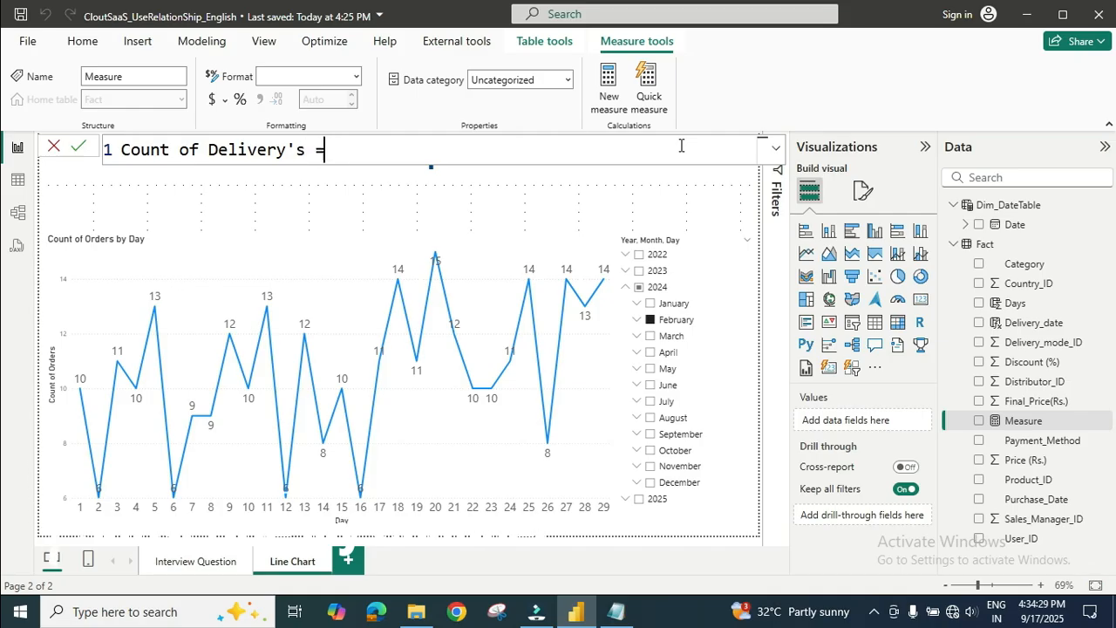
Begin the measure's formula with CALCULATE and give it COUNT('Fact'[Delivery_date]) as its expression.
key("shift+Return")
type("calc")
key("Tab")
key("shift+Return")
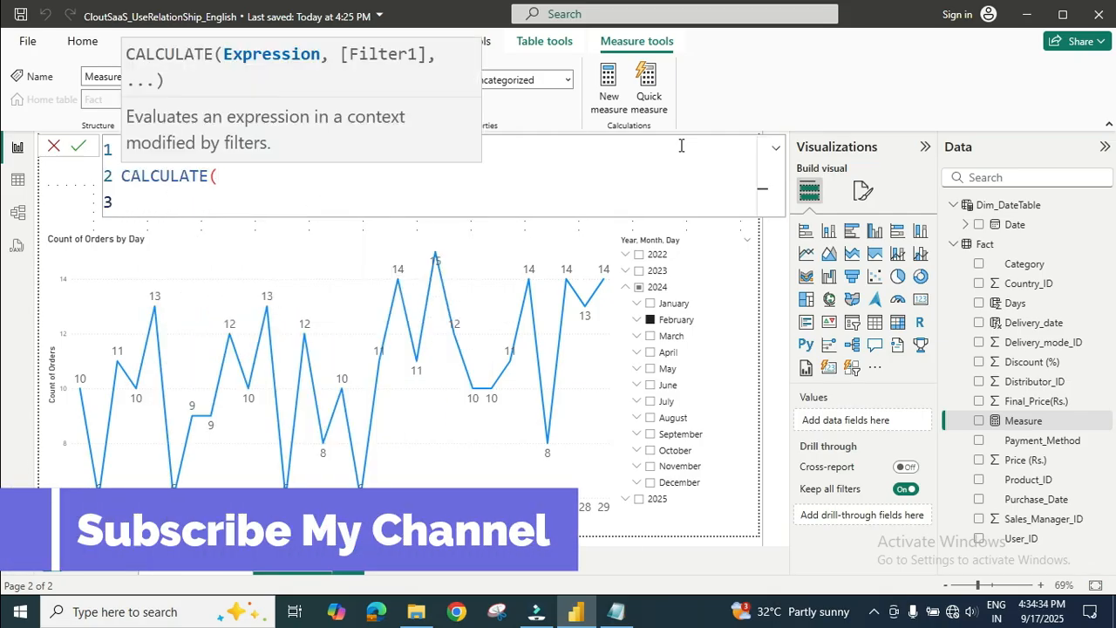
type("c")
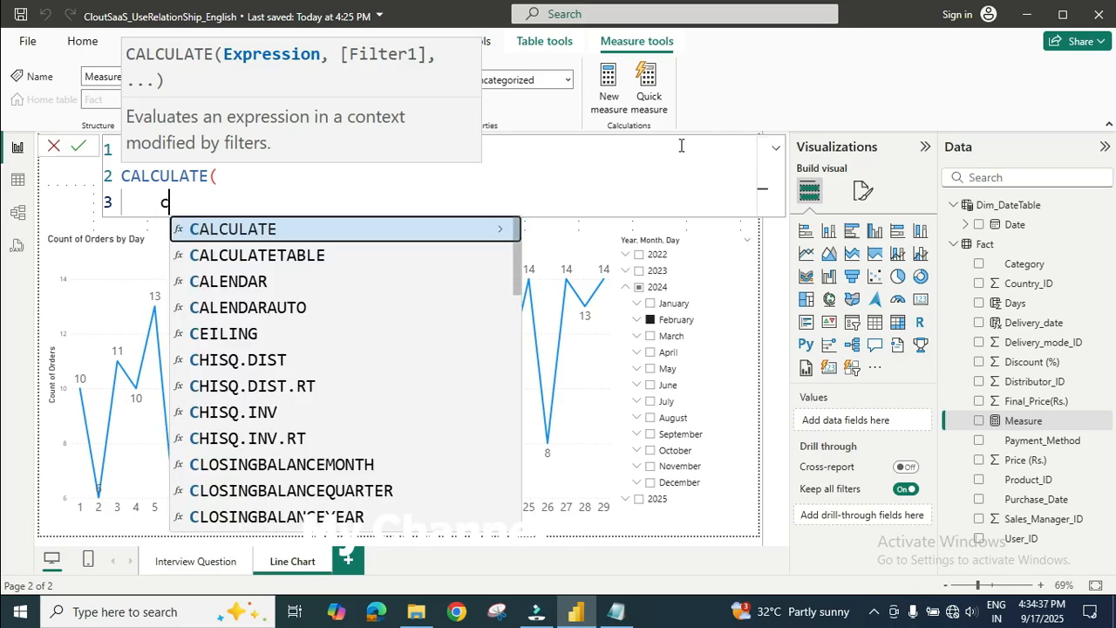
type("ount")
key("Tab")
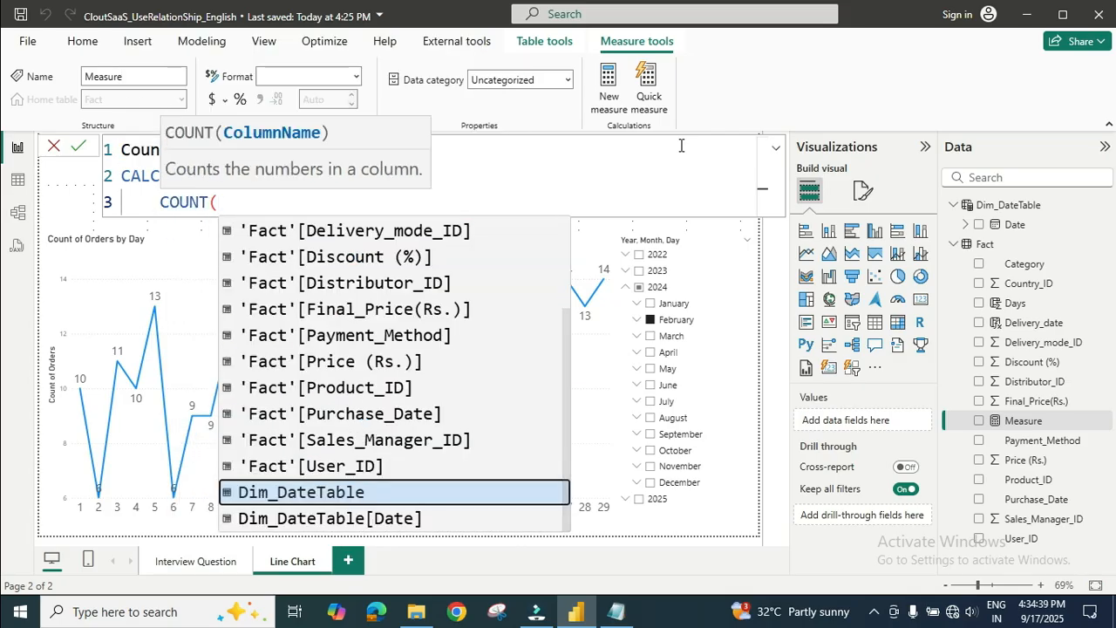
type("deliv")
key("Tab")
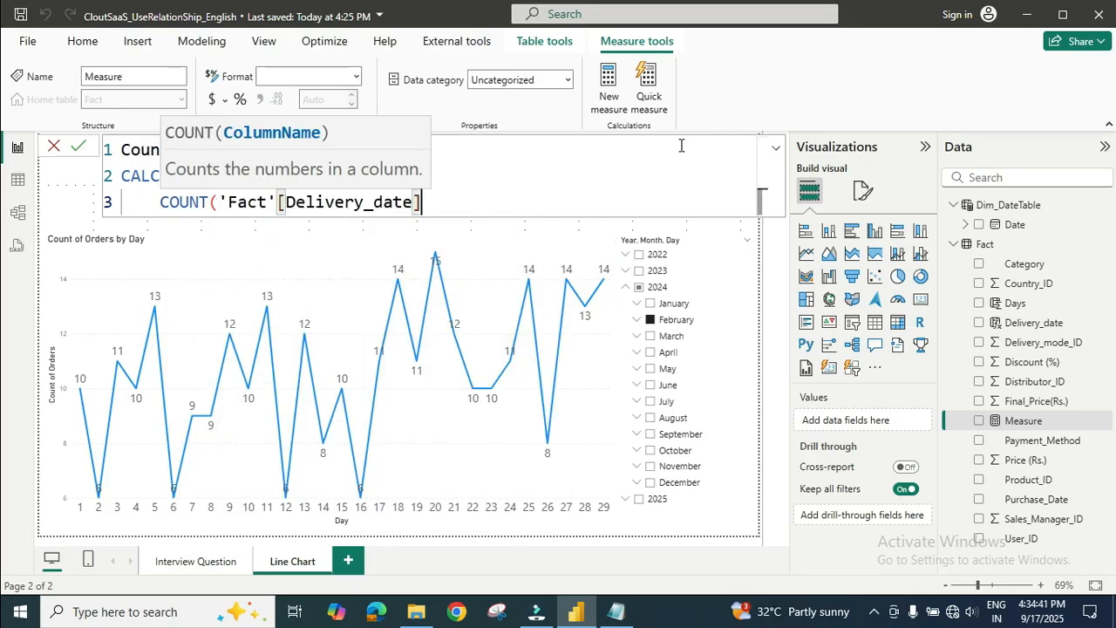
type("),")
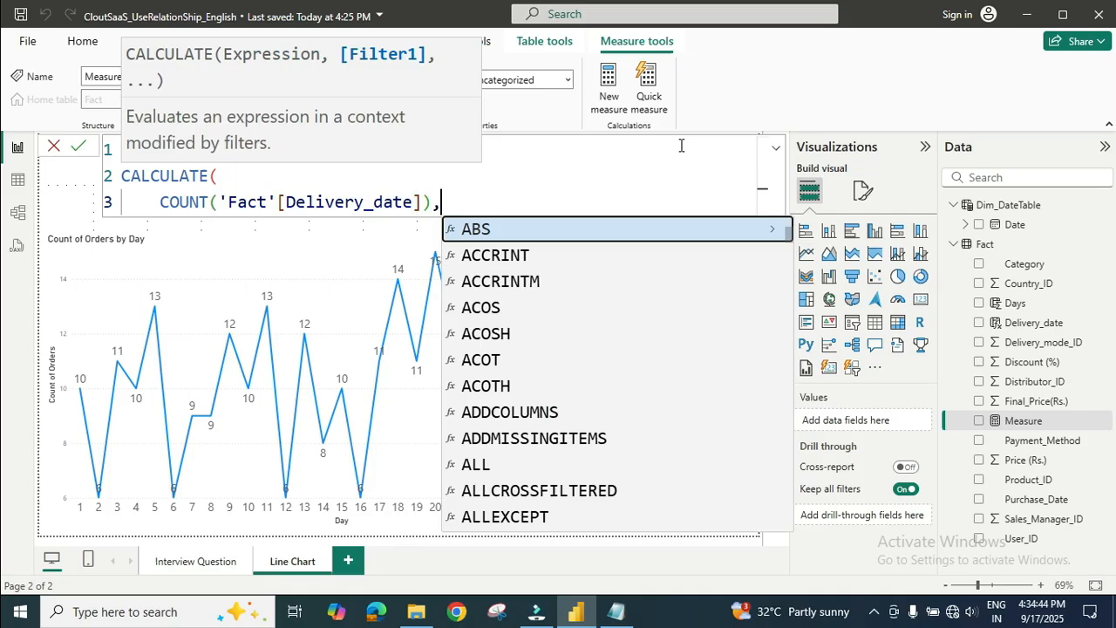
Add USERELATIONSHIP on a new line as the filter argument of the measure's CALCULATE function.
key("shift+Return")
key("Escape")
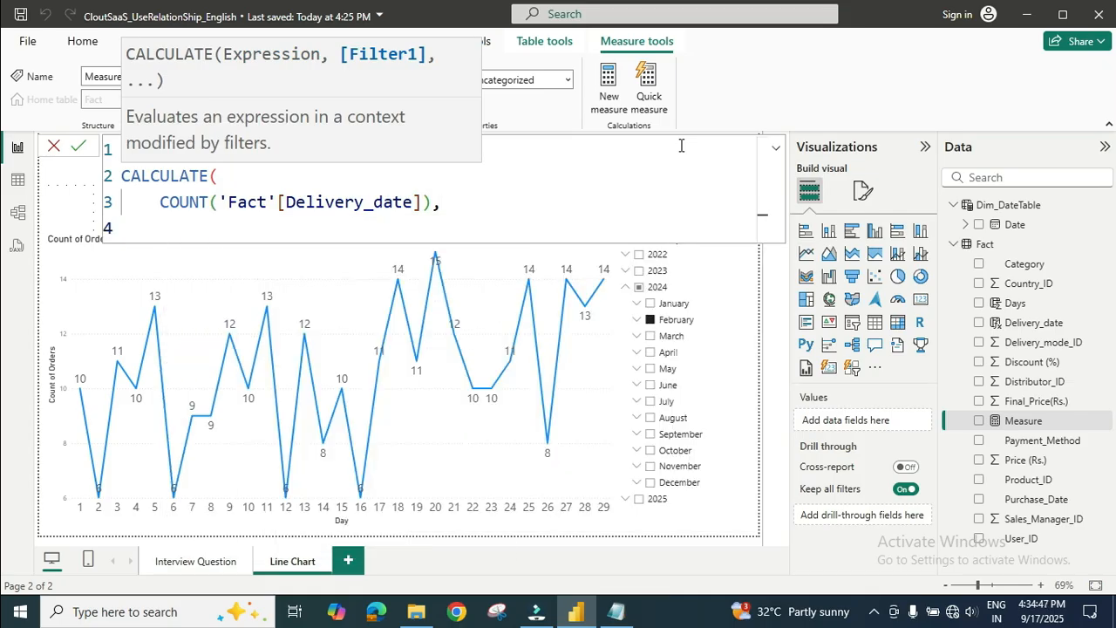
type("usere")
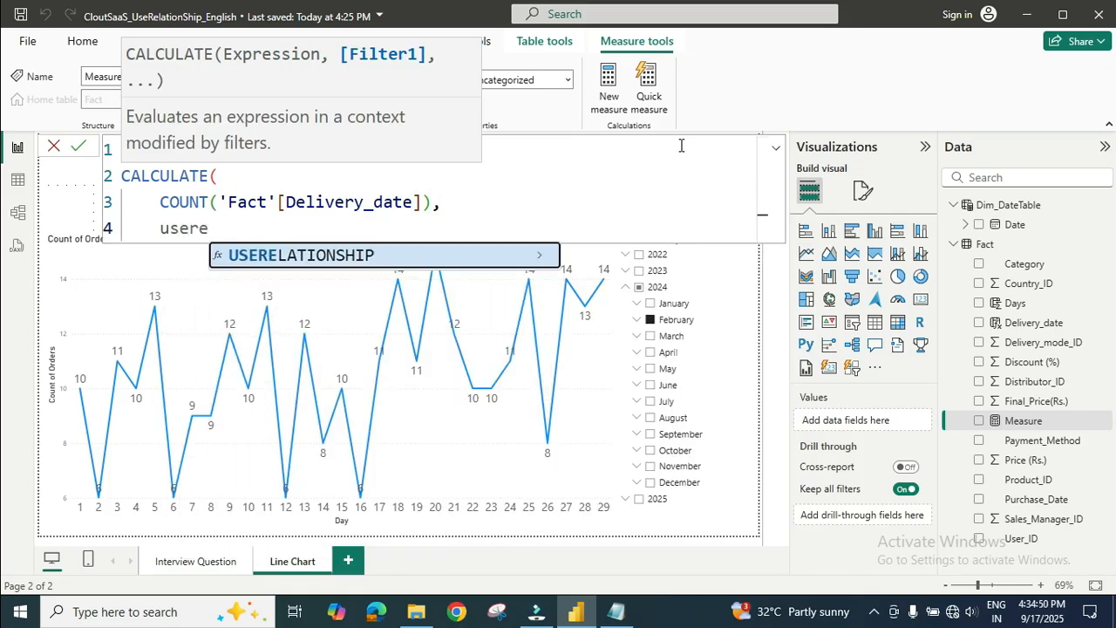
key("Tab")
key("Escape")
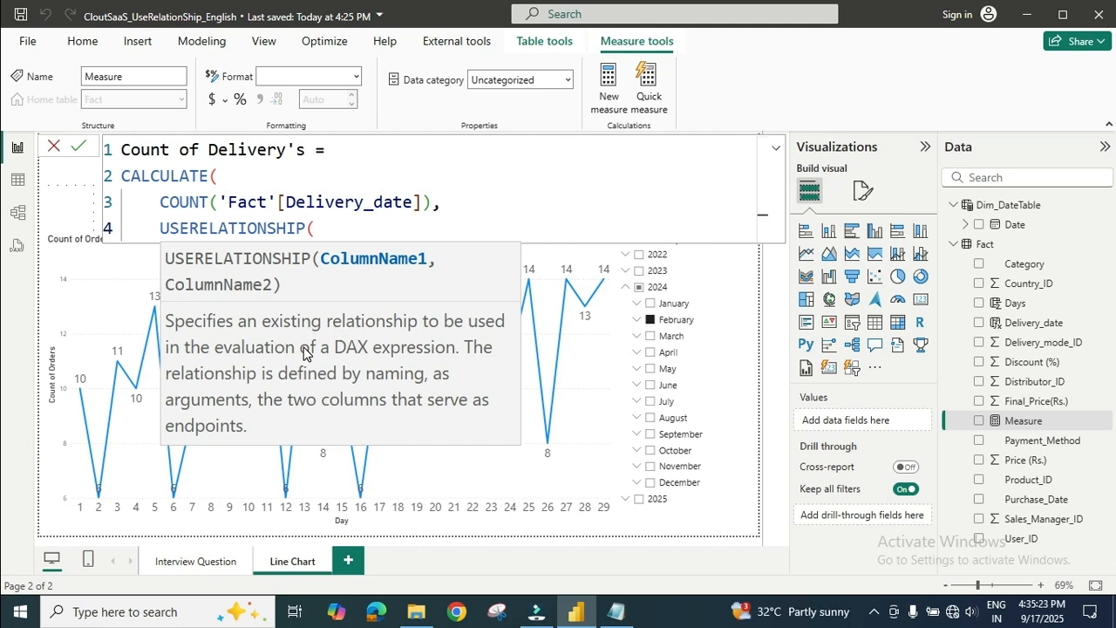
key("Escape")
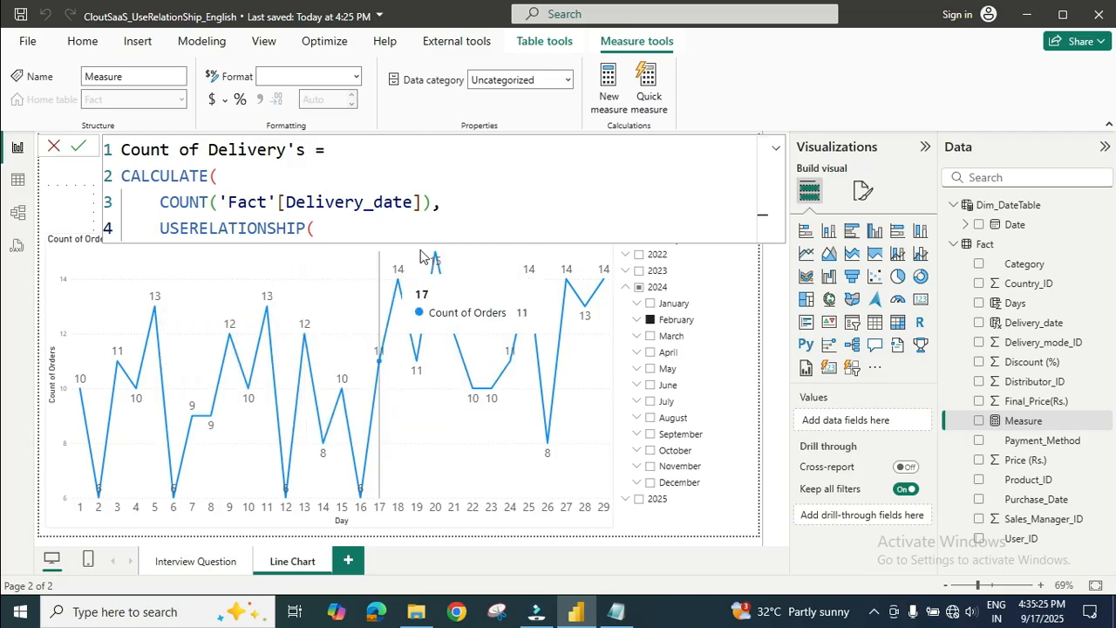
left_click(367, 234)
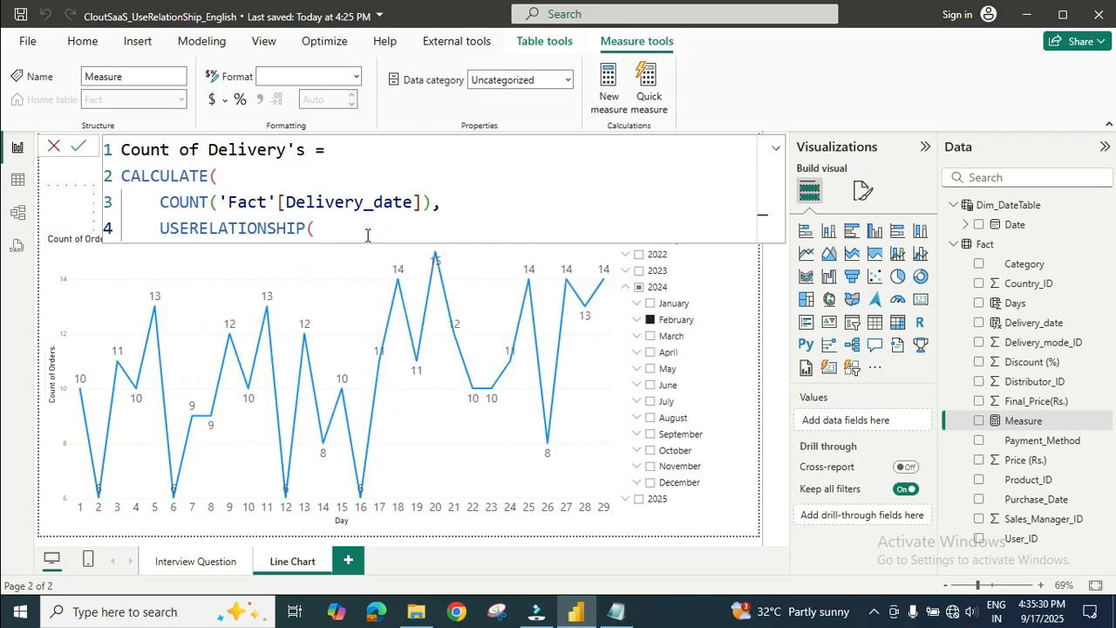
Give USERELATIONSHIP the columns Dim_DateTable[Date] and 'Fact'[Delivery_date], close both functions and commit the measure.
type("date")
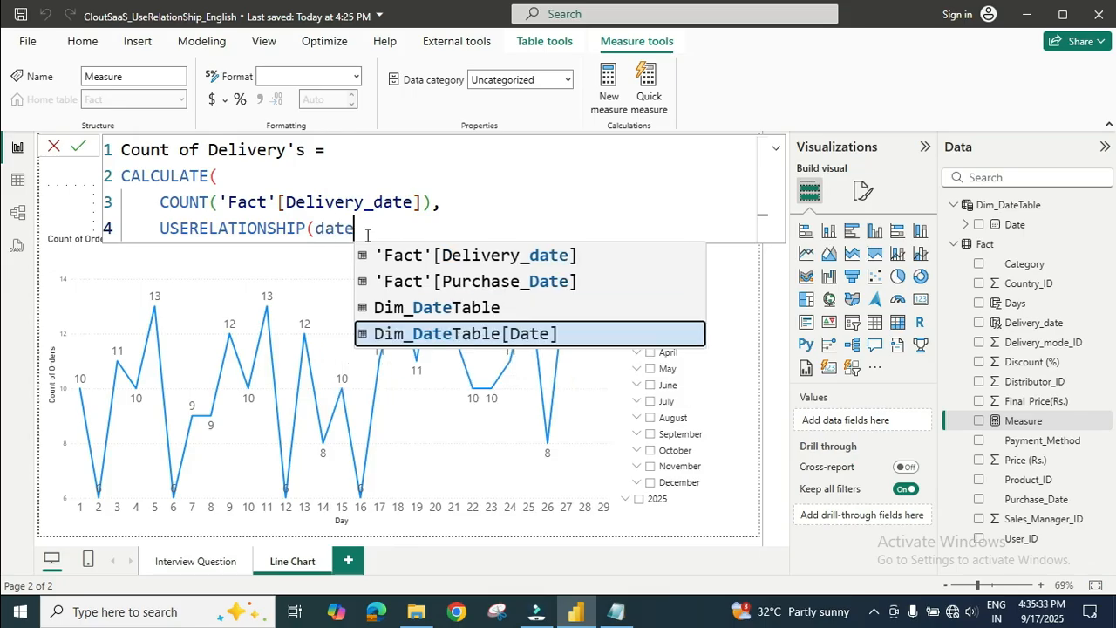
key("Up")
key("Down")
key("Tab")
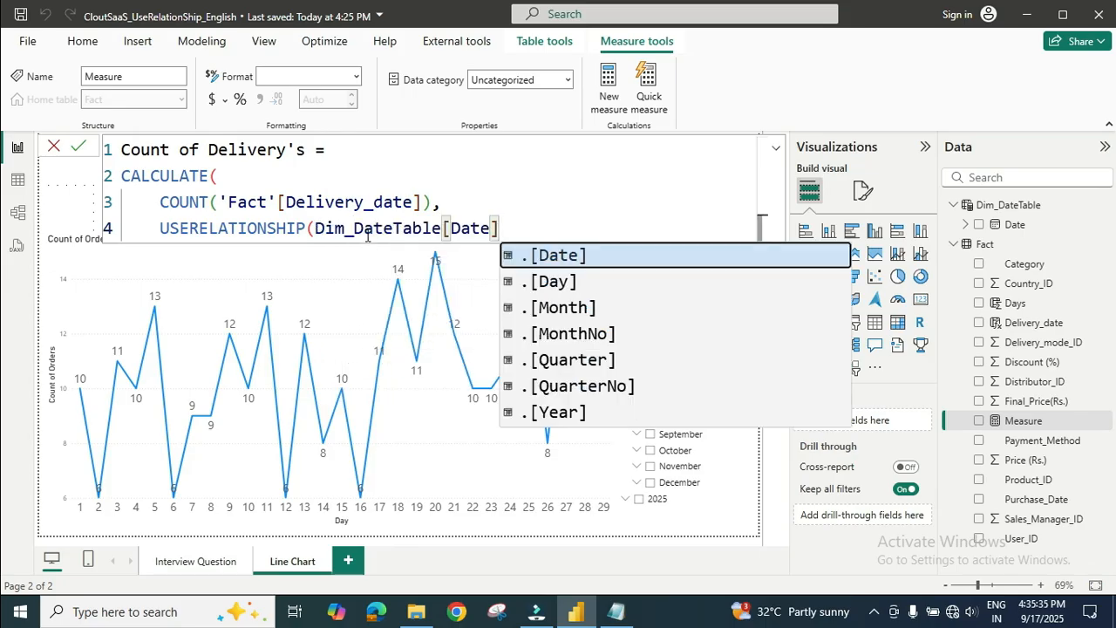
type(",deli")
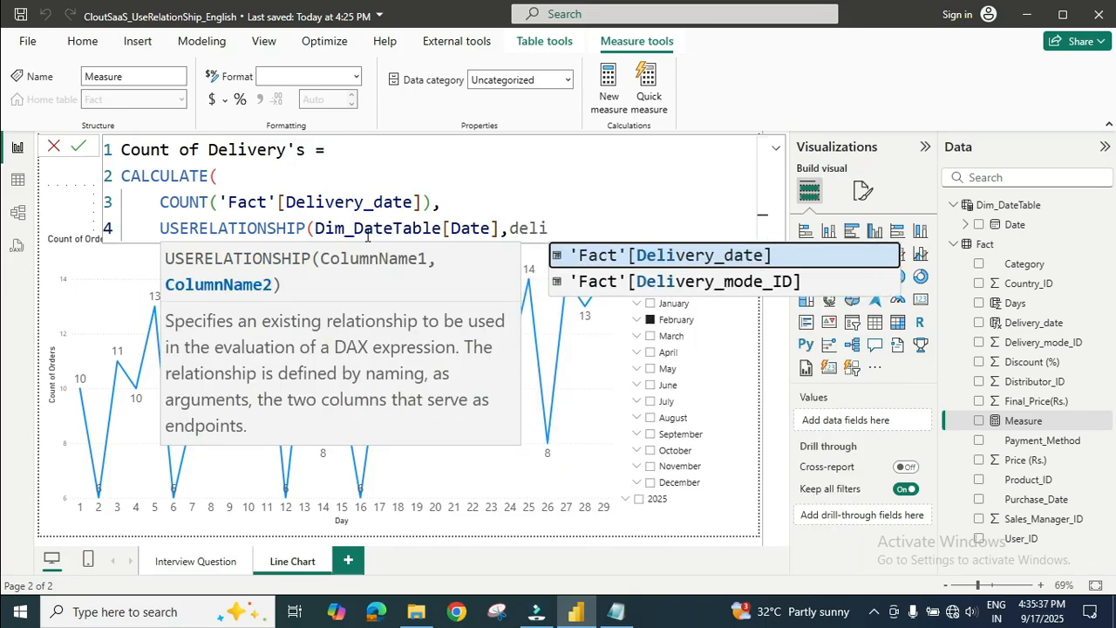
key("Tab")
key("Escape")
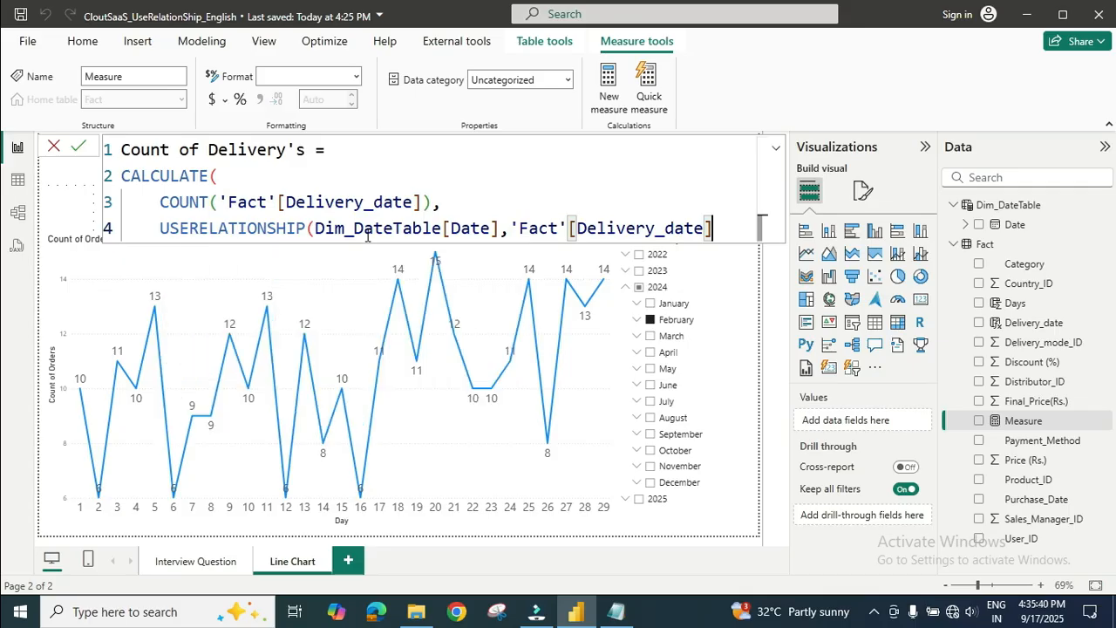
type("))")
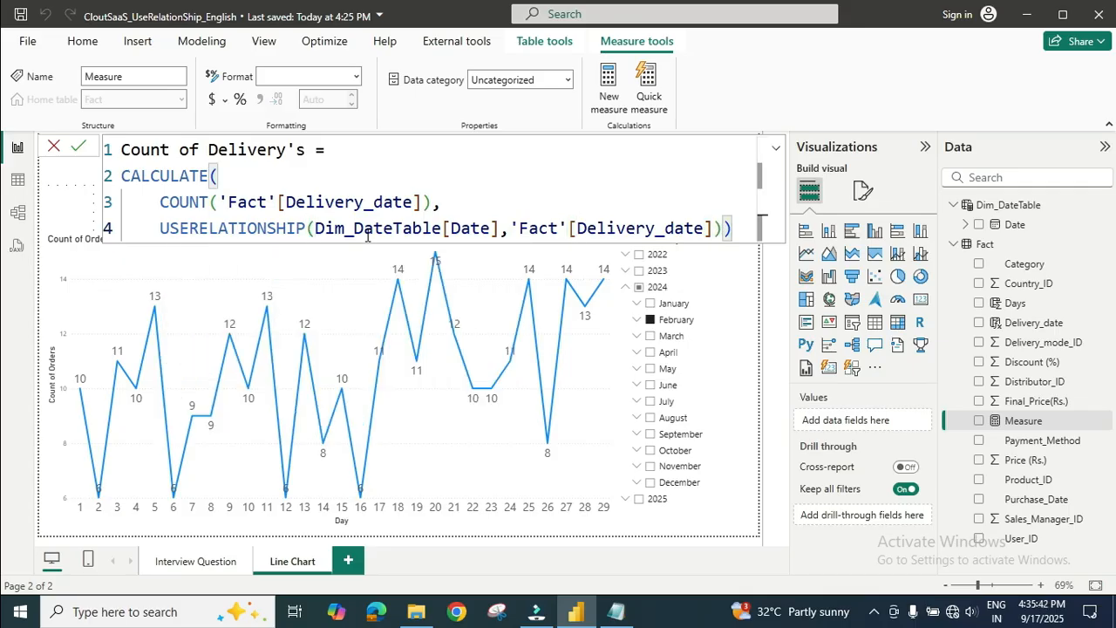
left_click(78, 145)
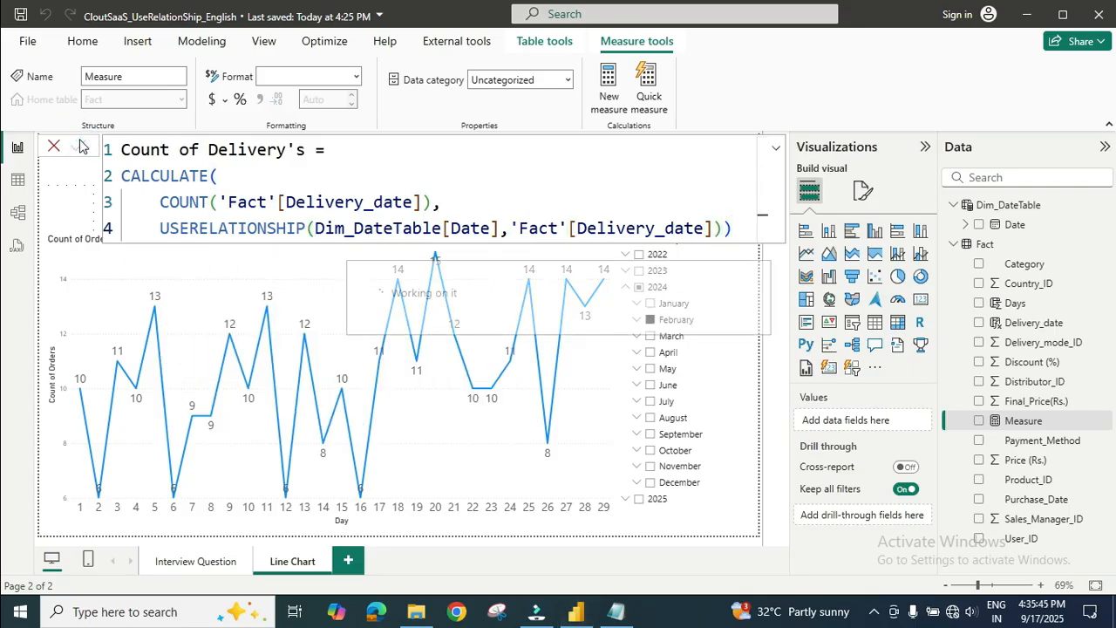
Add the Count of Delivery's measure to the line chart alongside Count of Orders.
left_click(1043, 284)
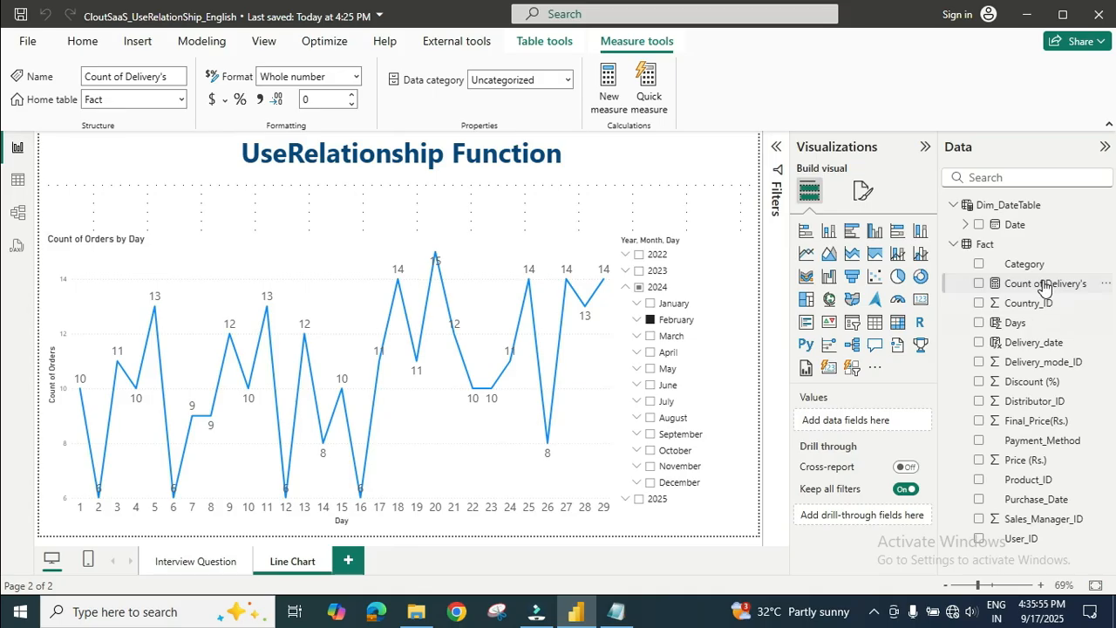
left_click_drag(1043, 287, 545, 441)
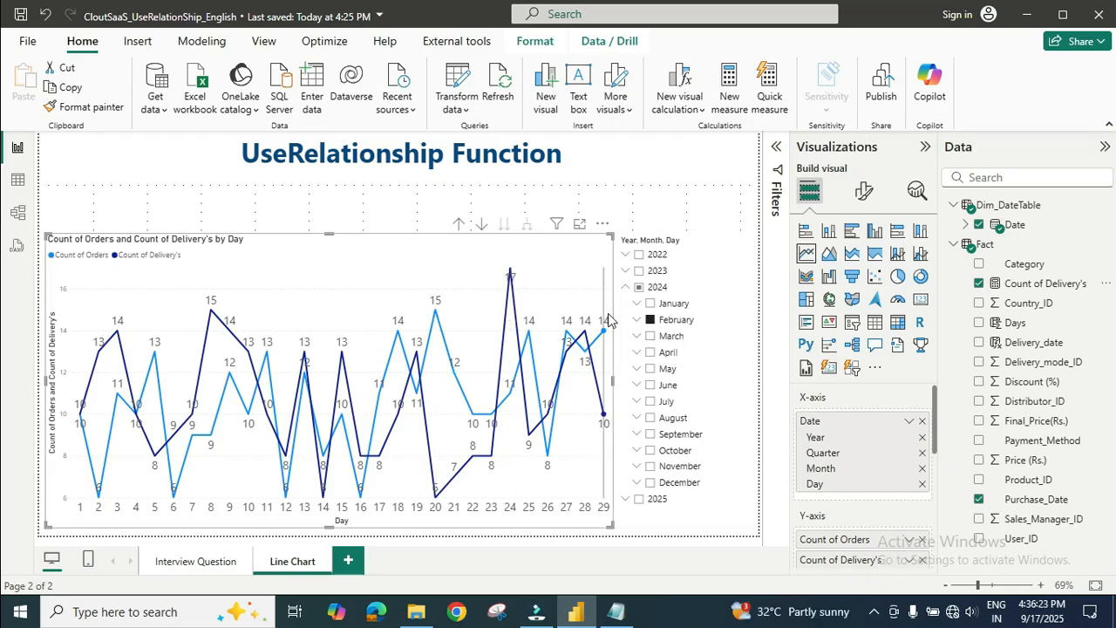
Filter the line chart through the date slicer to March, April and finally May 2024.
left_click(649, 339)
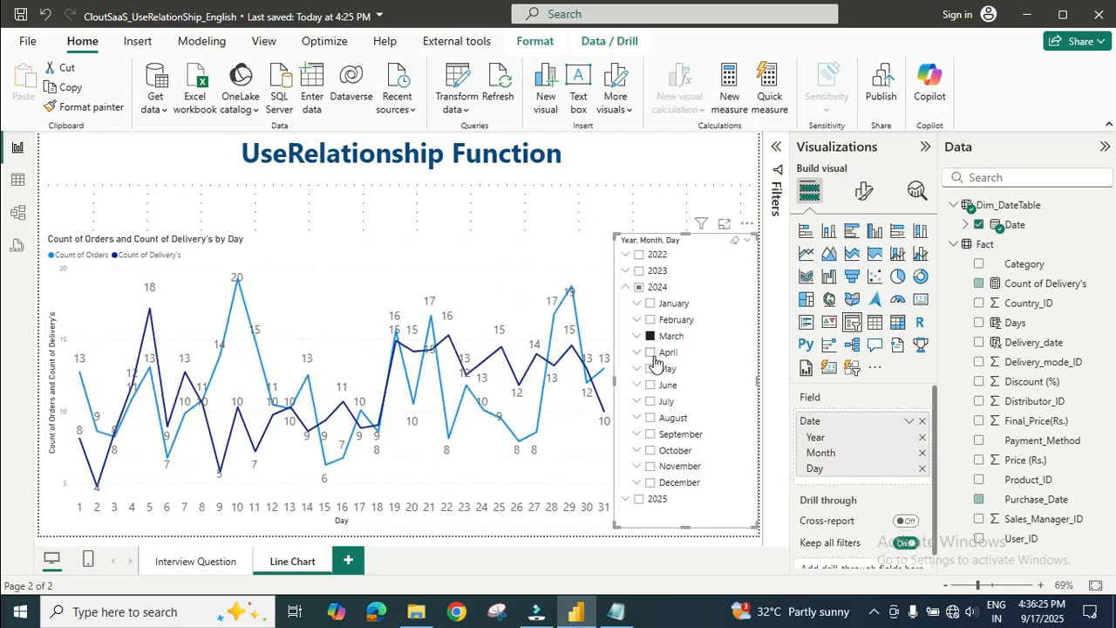
left_click(650, 353)
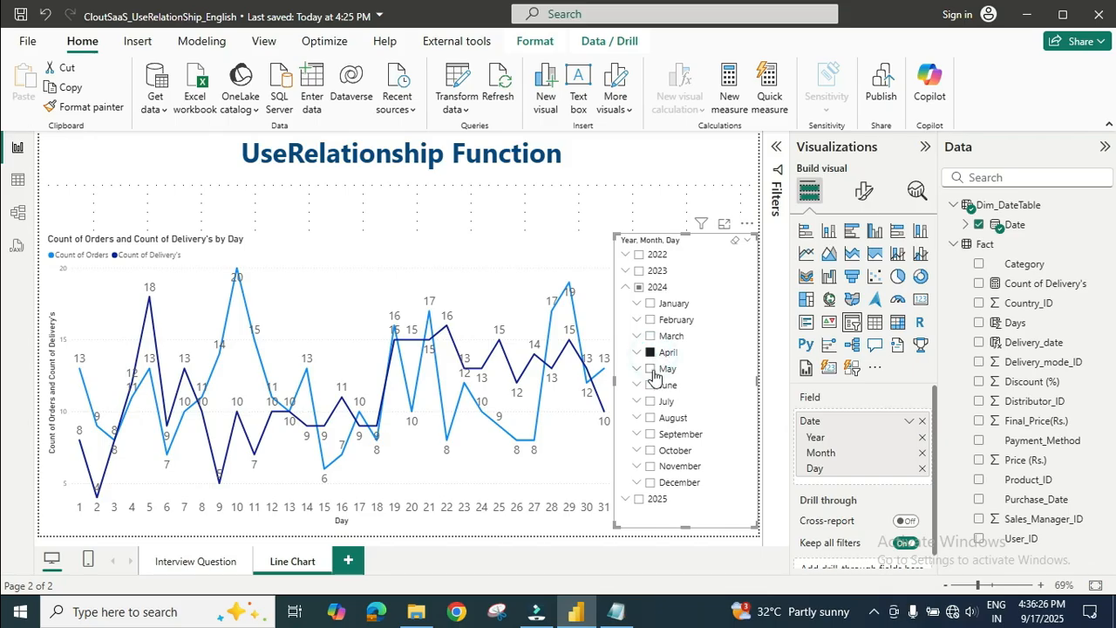
left_click(651, 369)
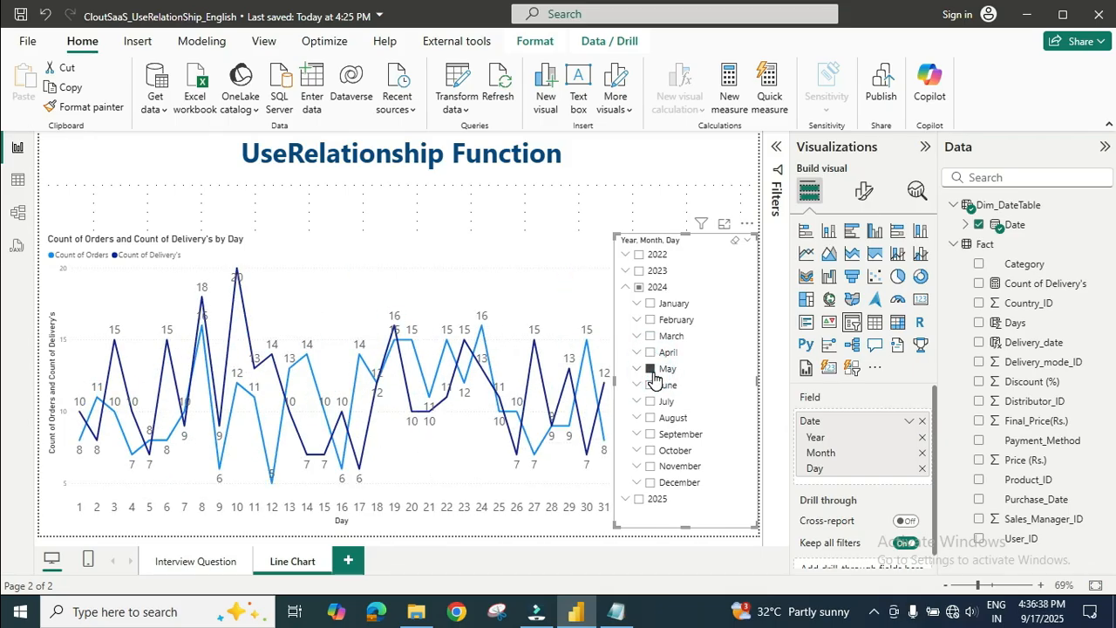